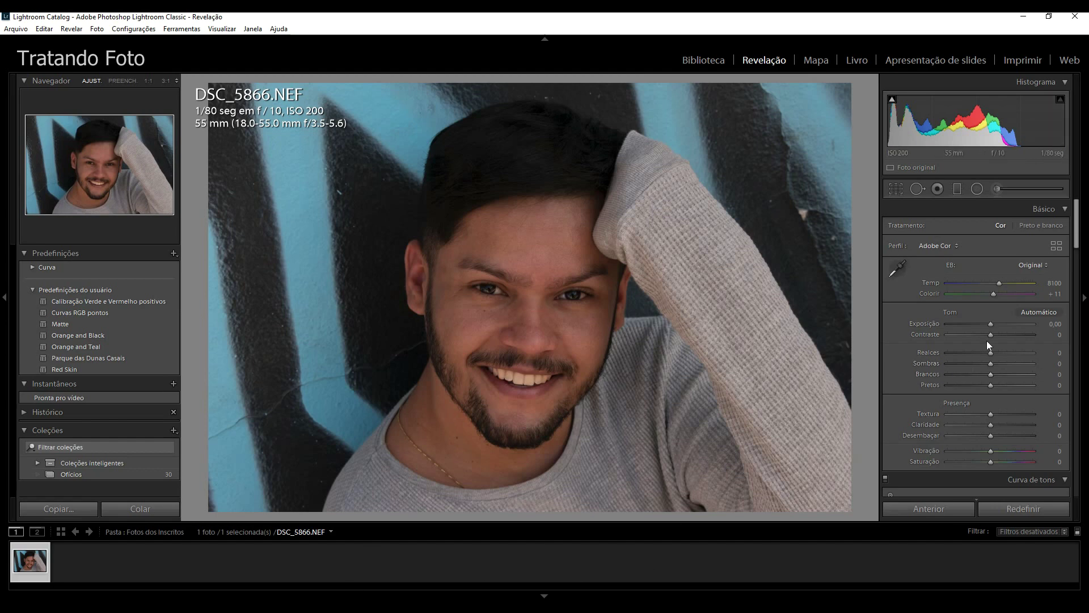
Scroll the Basic sliders to Exposure +1,70, Contrast +10 and Shadows +35
scroll(990, 326, up, 1)
scroll(990, 325, up, 5)
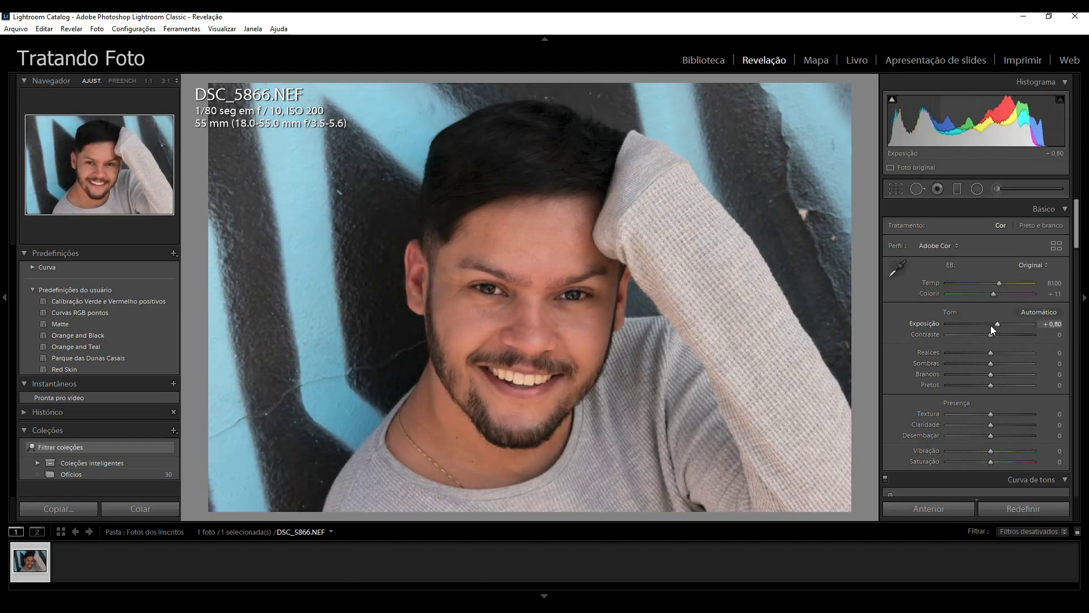
scroll(990, 325, up, 9)
scroll(990, 325, up, 1)
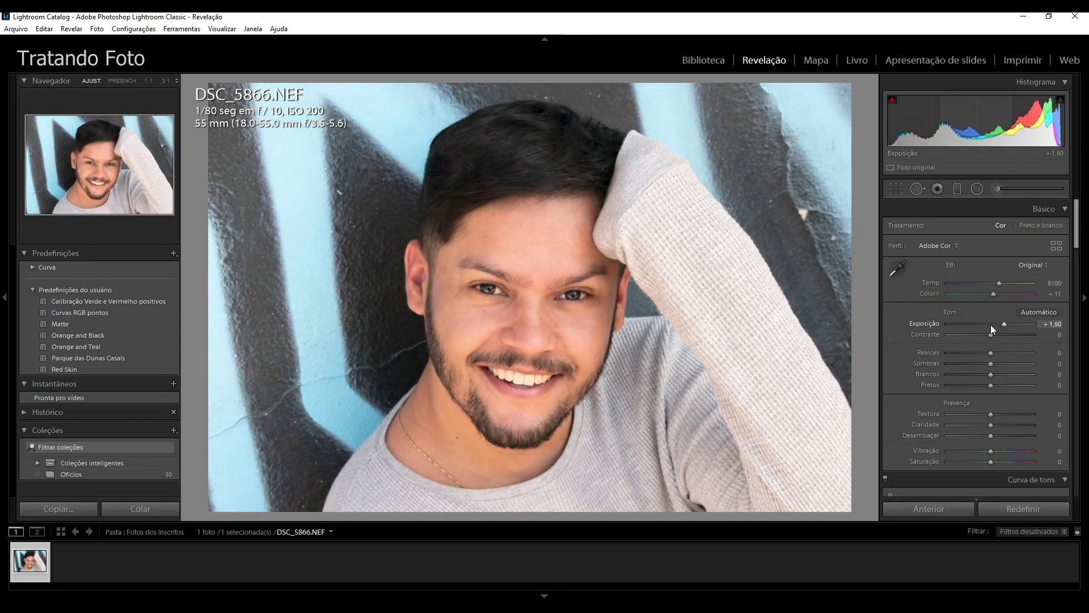
scroll(991, 325, up, 1)
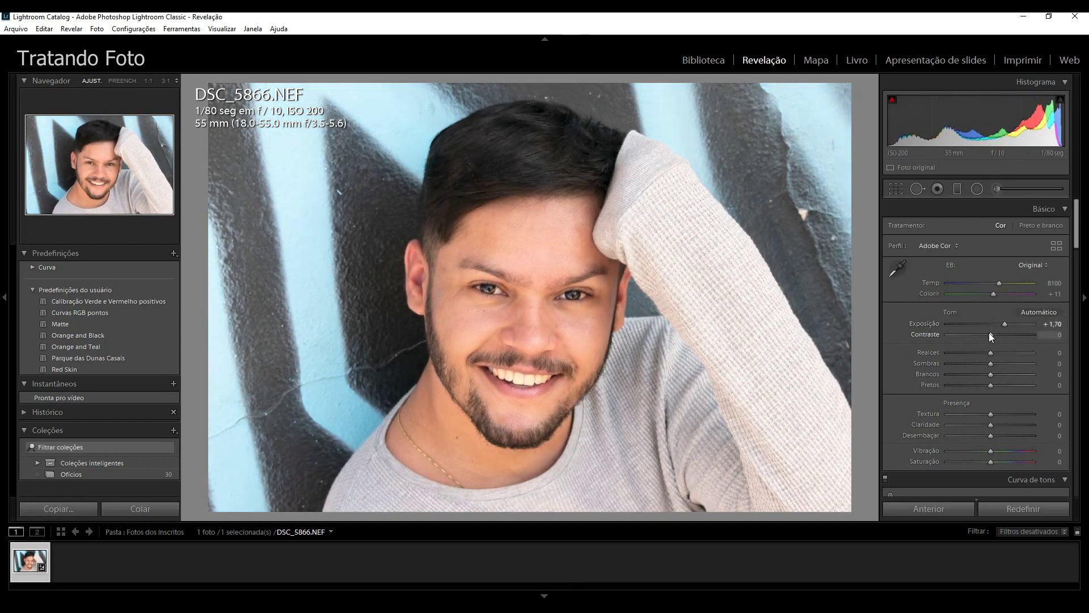
scroll(990, 334, up, 2)
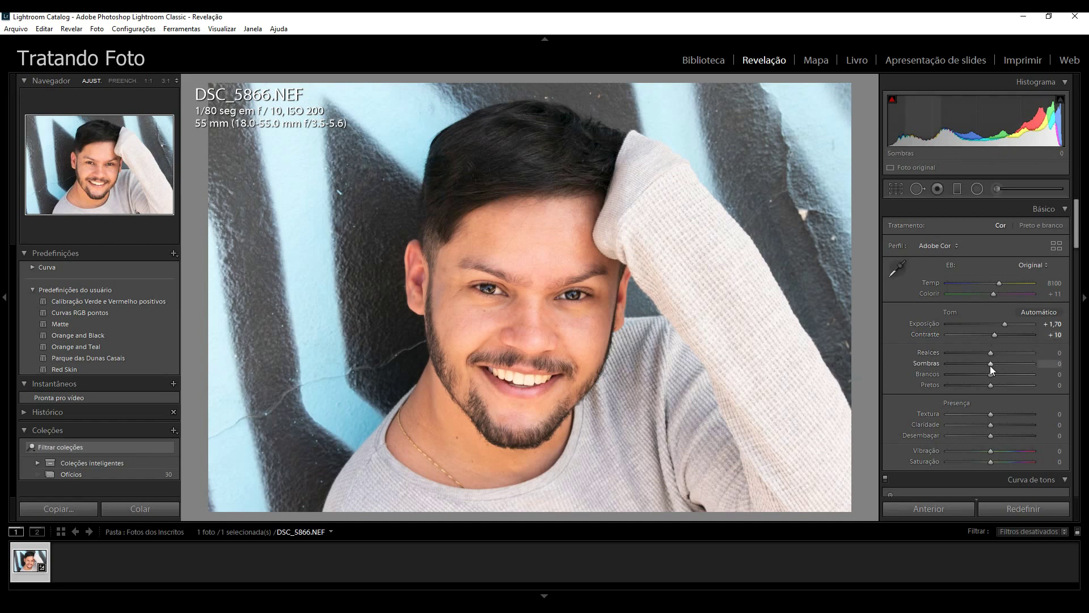
scroll(990, 366, up, 1)
scroll(990, 366, up, 1)
scroll(990, 366, up, 1)
scroll(990, 366, up, 2)
scroll(989, 366, up, 2)
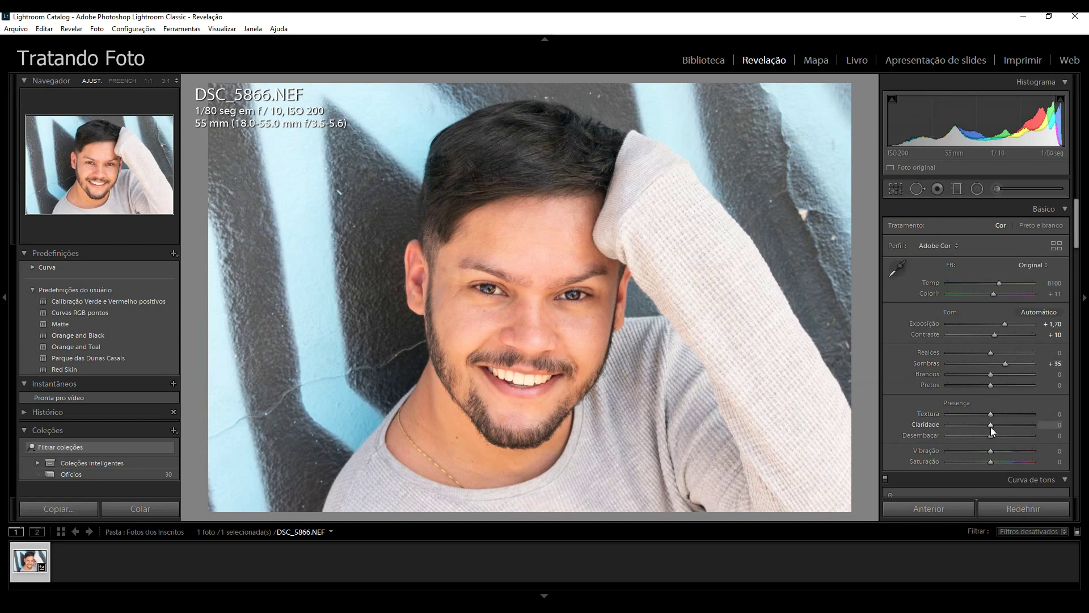
Raise Clarity to +10, then toggle the before/after view back to the edited photo
scroll(990, 426, up, 1)
key(backslash)
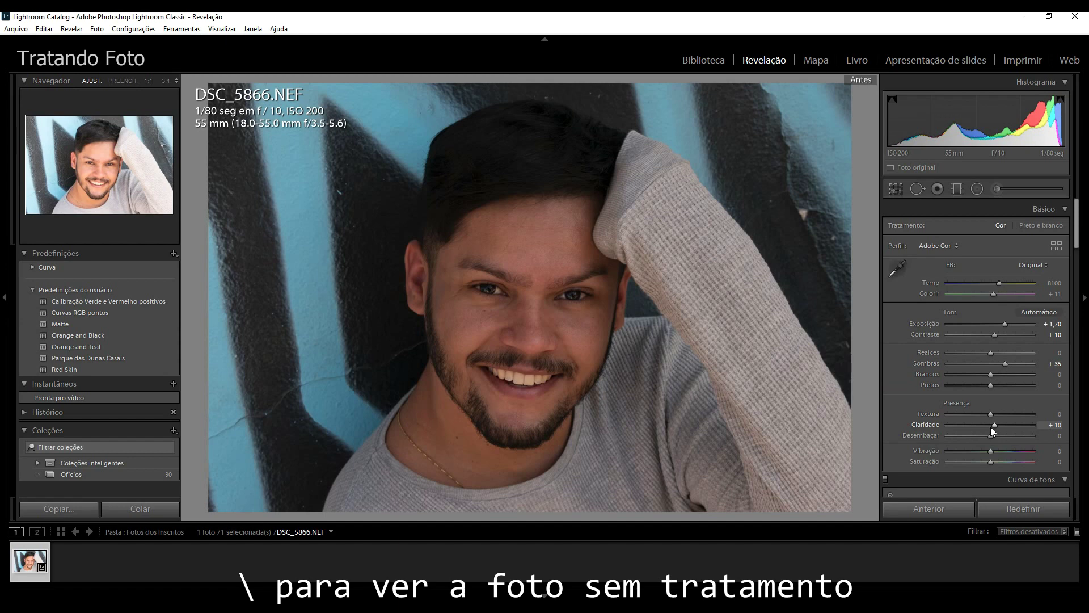
key(backslash)
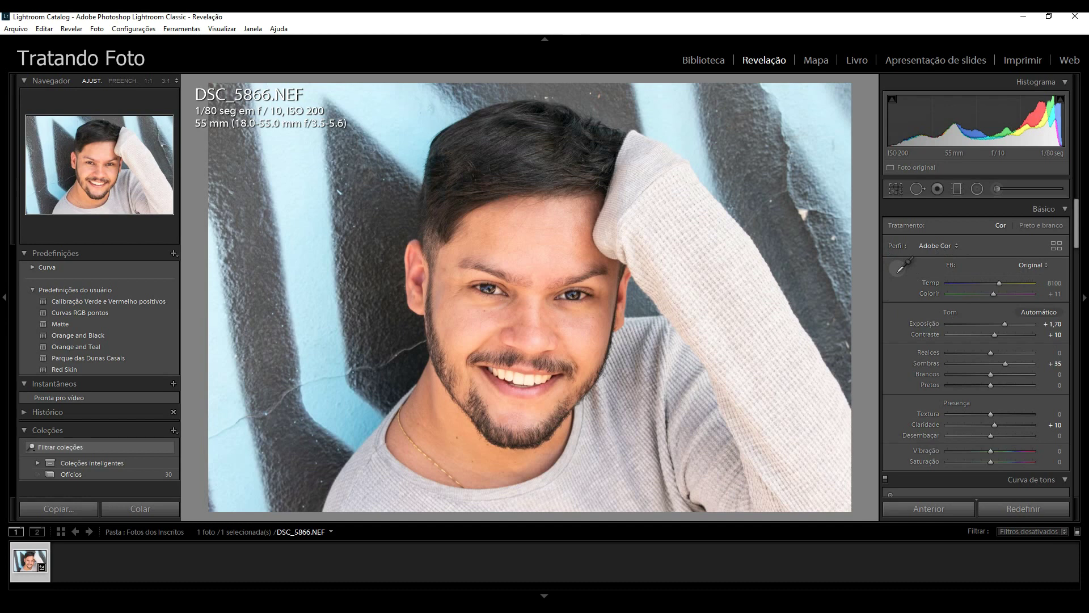
Sample white balance from the grey sweater (Temp 7250, Tint −3), undoing and redoing to compare
click(901, 265)
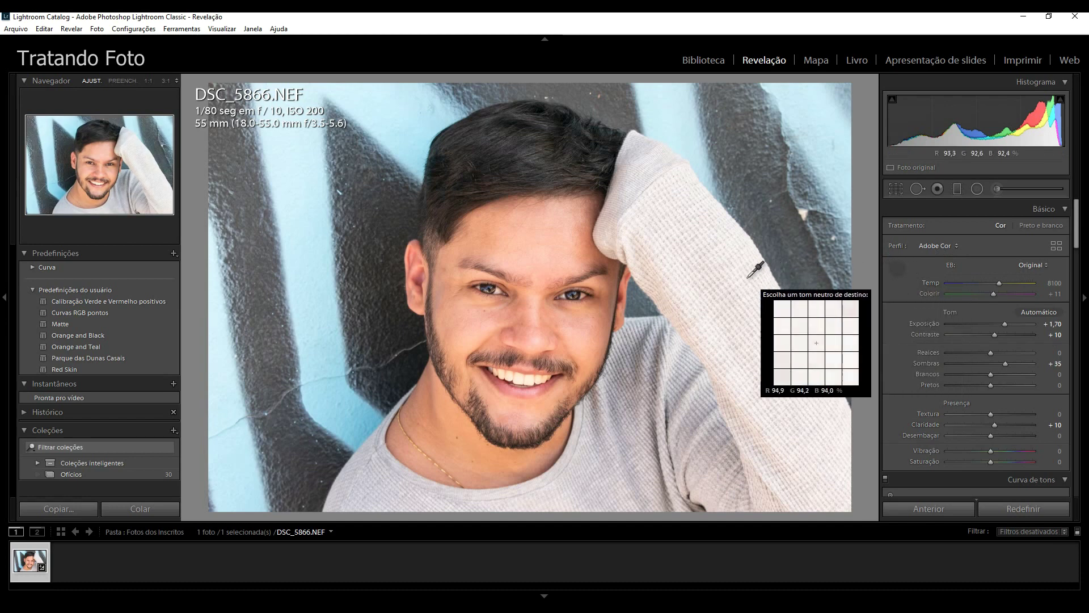
click(705, 243)
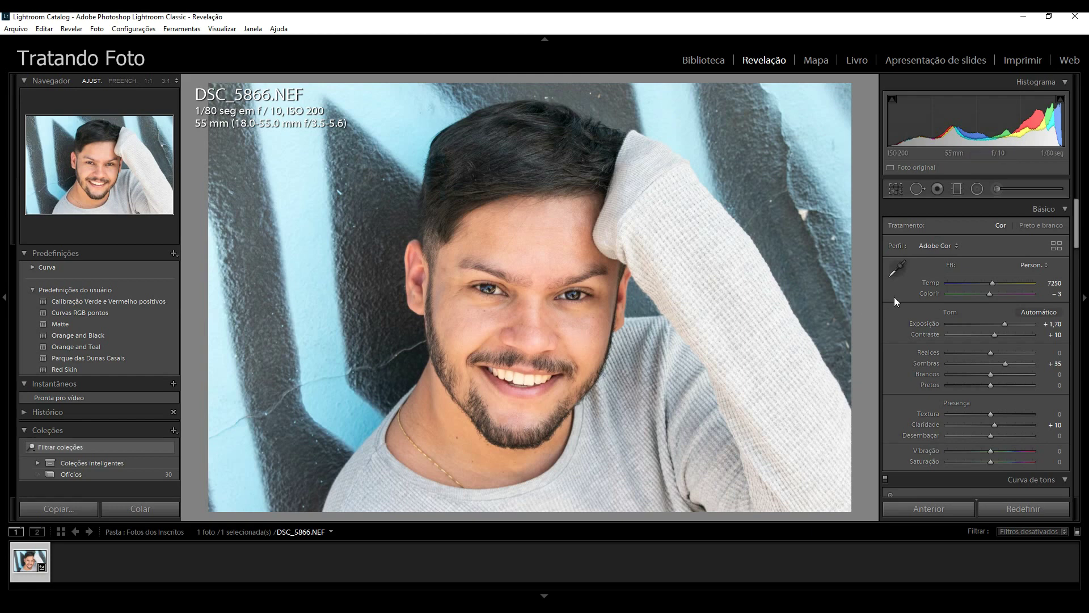
key(ctrl+z)
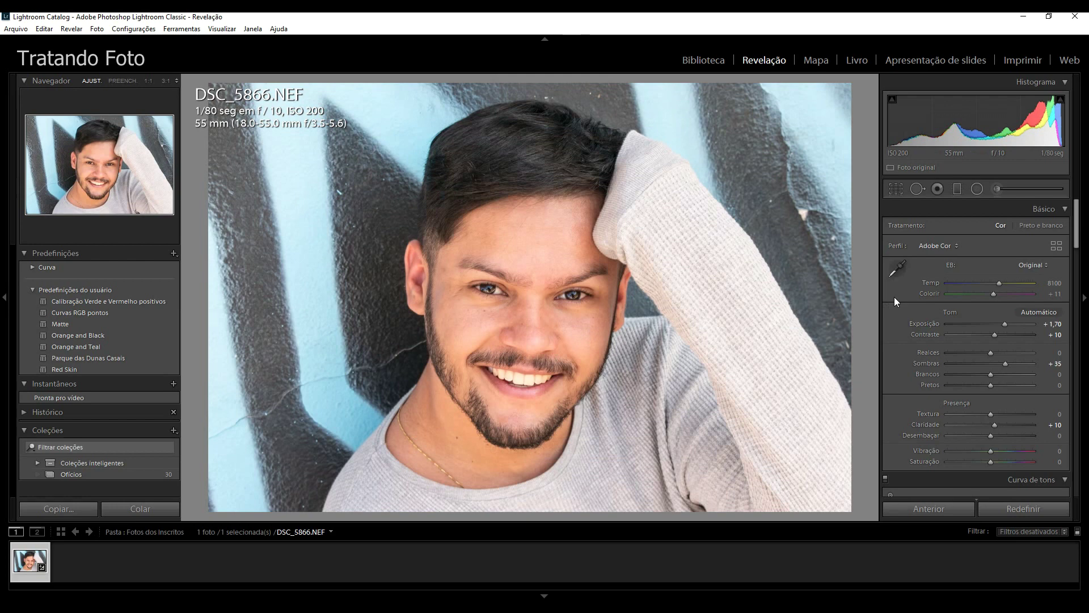
key(ctrl+y)
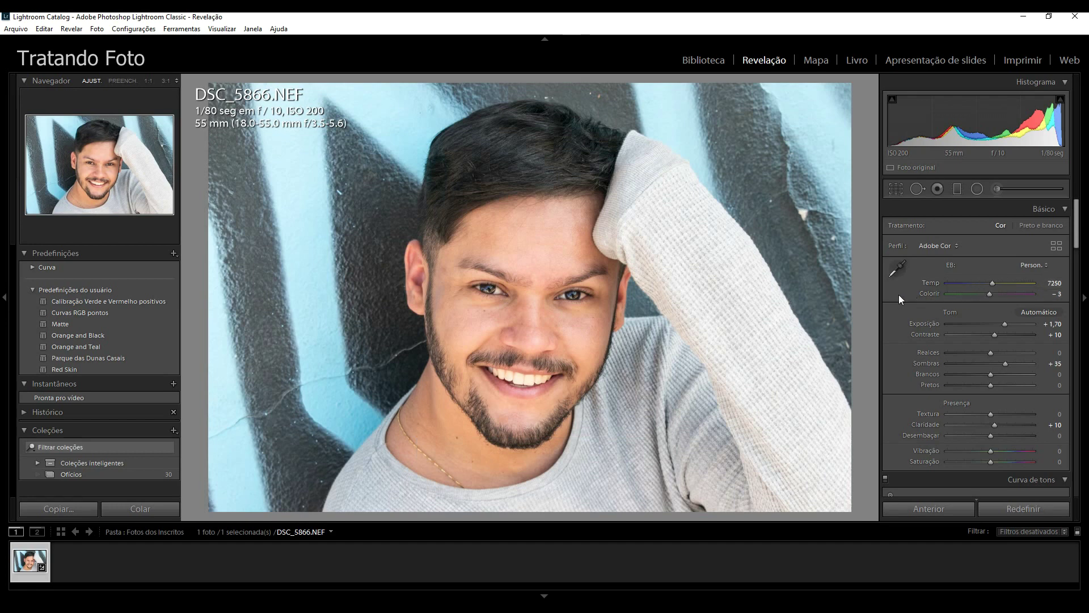
key(period)
text(6000)
key(Return)
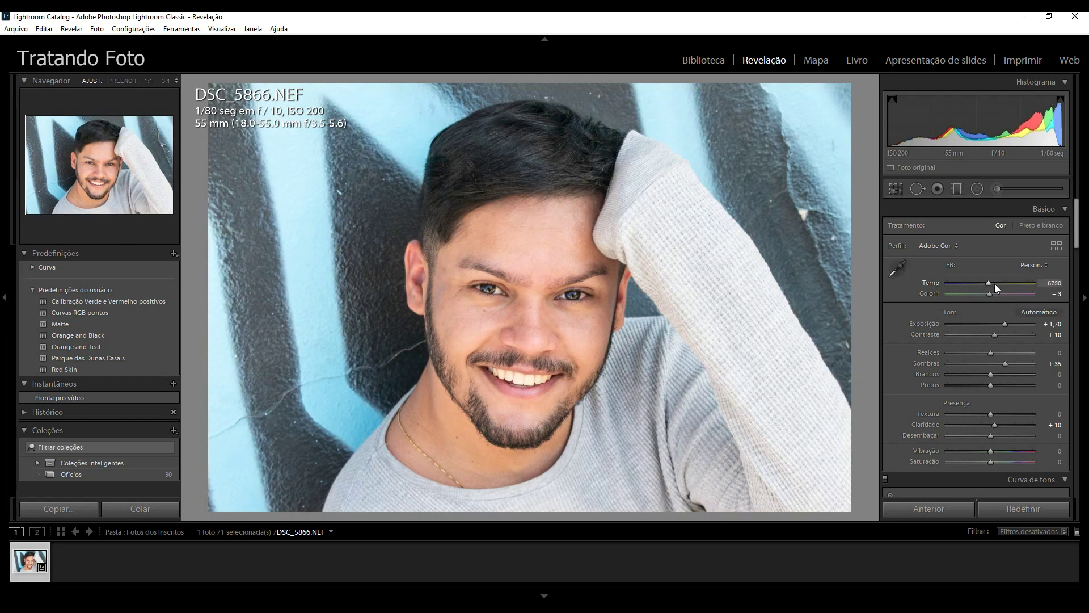
text(5750)
key(Return)
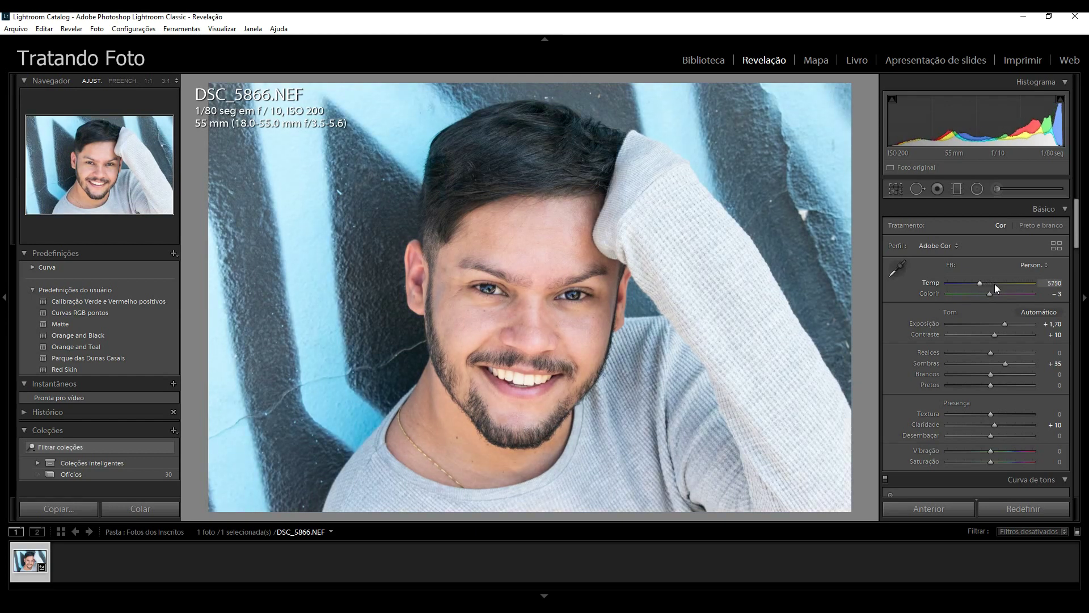
text(7000)
key(Return)
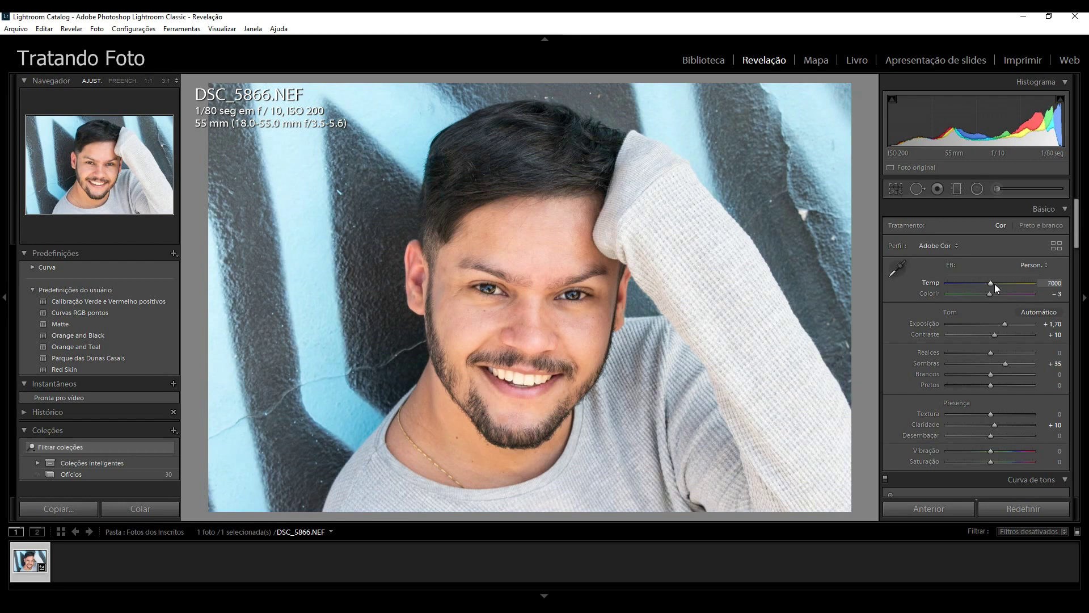
text(11500)
key(Return)
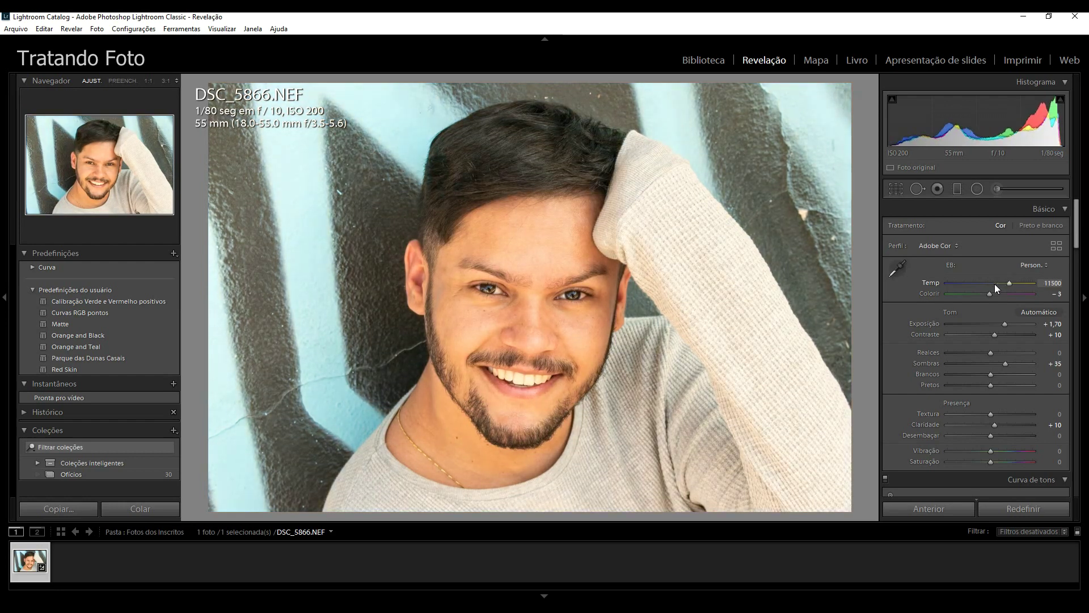
text(8100)
key(Return)
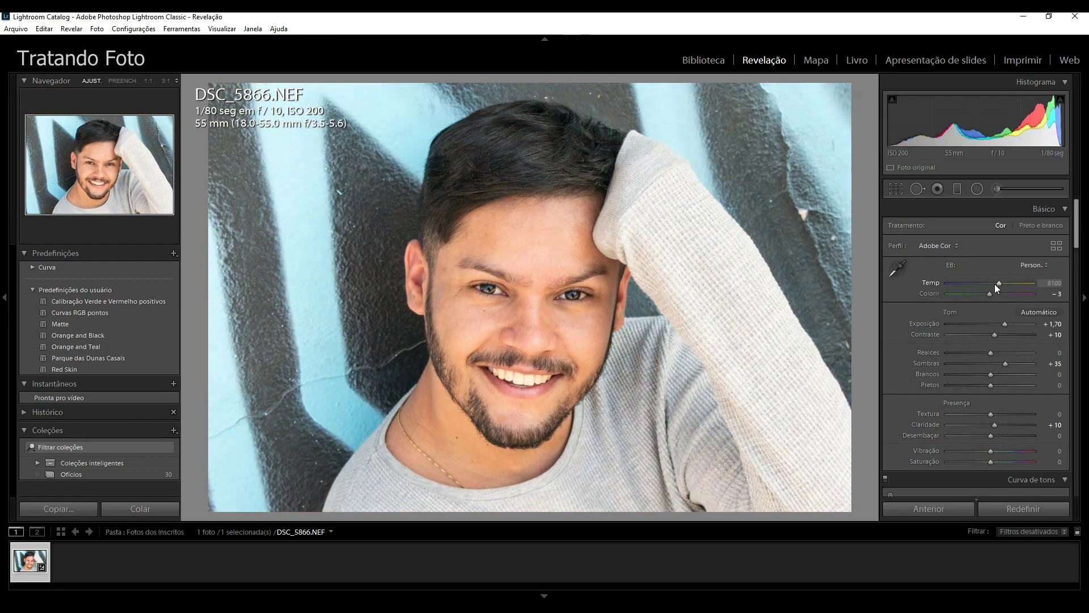
text(7250)
key(Return)
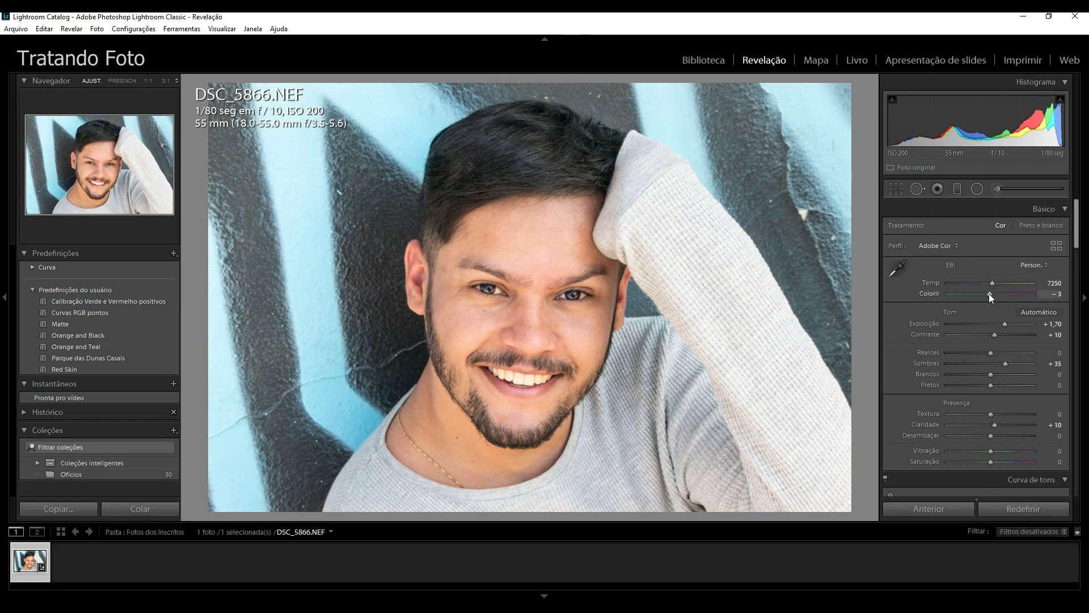
scroll(989, 294, down, 7)
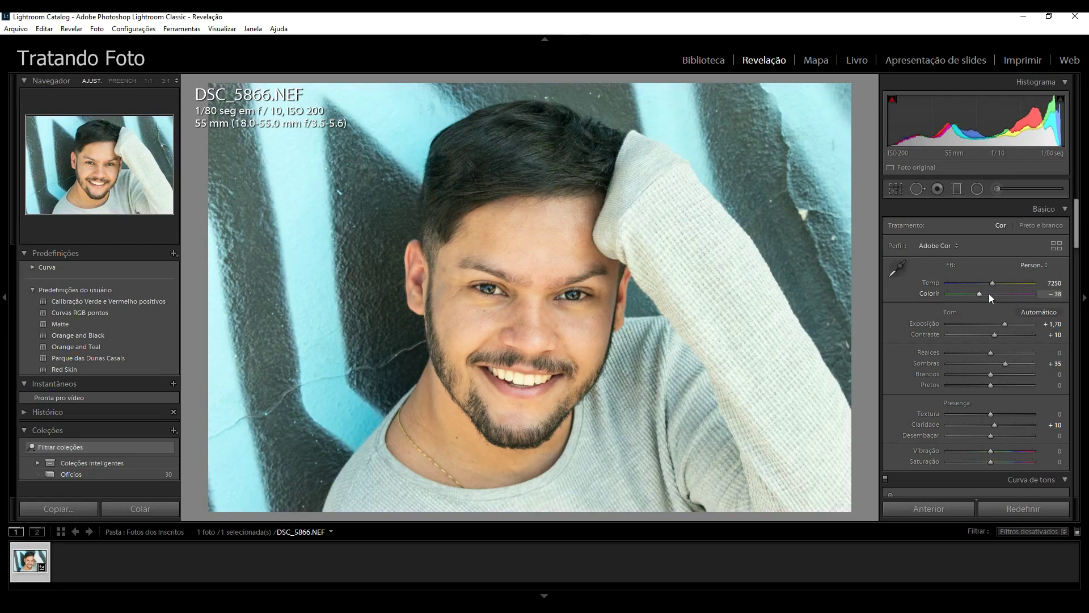
scroll(989, 294, up, 8)
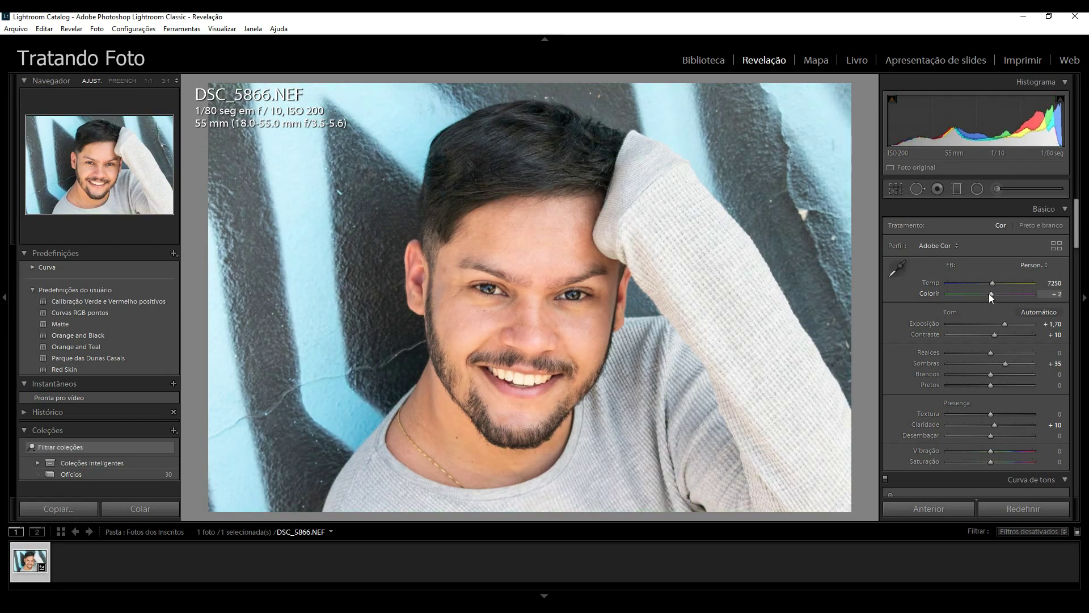
scroll(989, 294, up, 6)
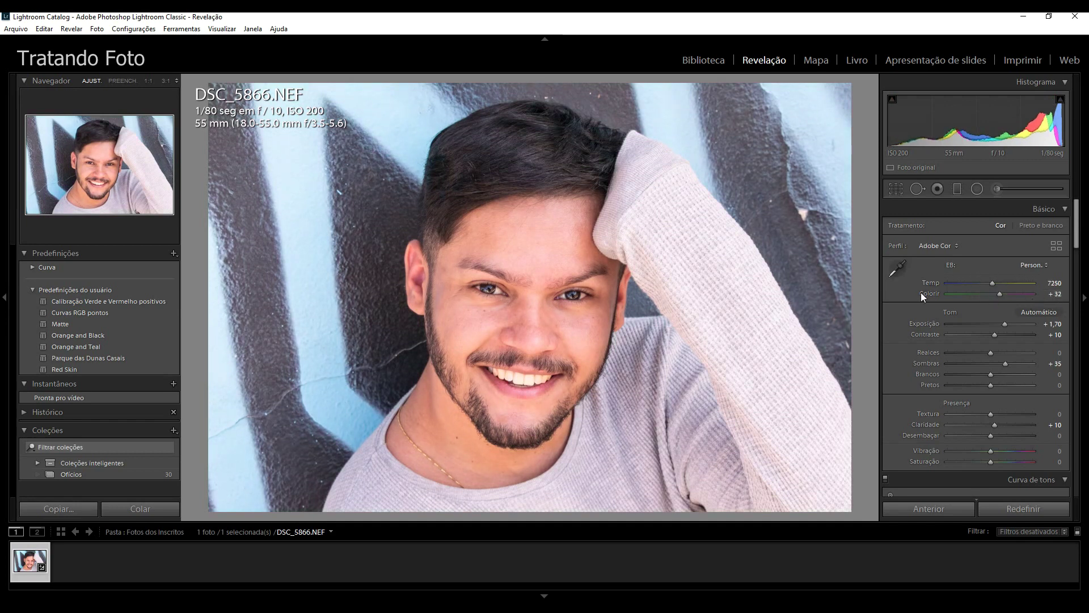
drag(920, 295, 897, 294)
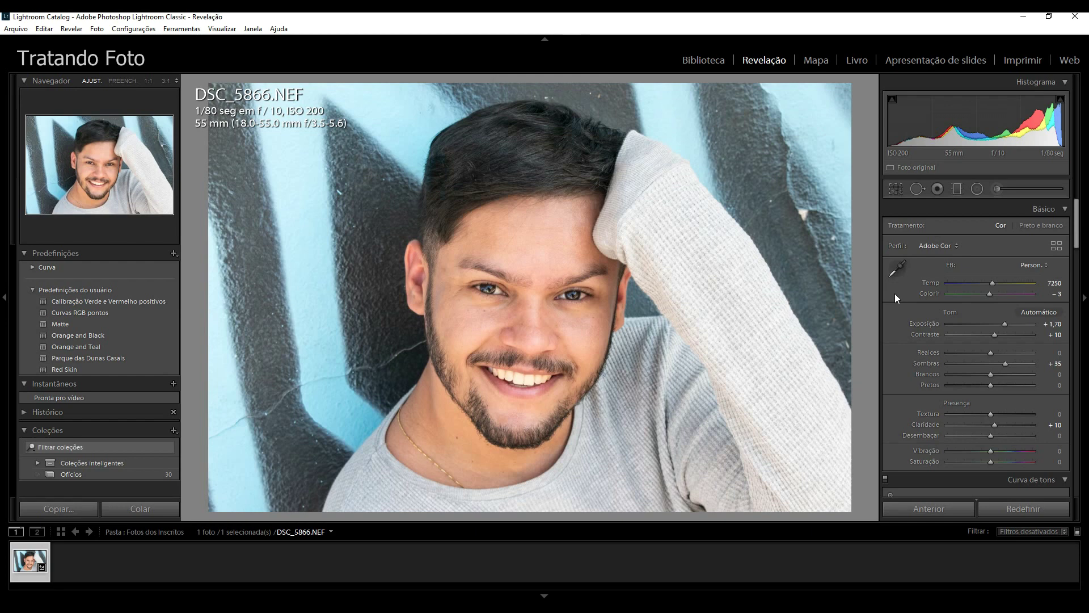
Revert white balance to the Original as-shot setting (Temp 8100, Tint +11)
click(1026, 268)
click(1003, 279)
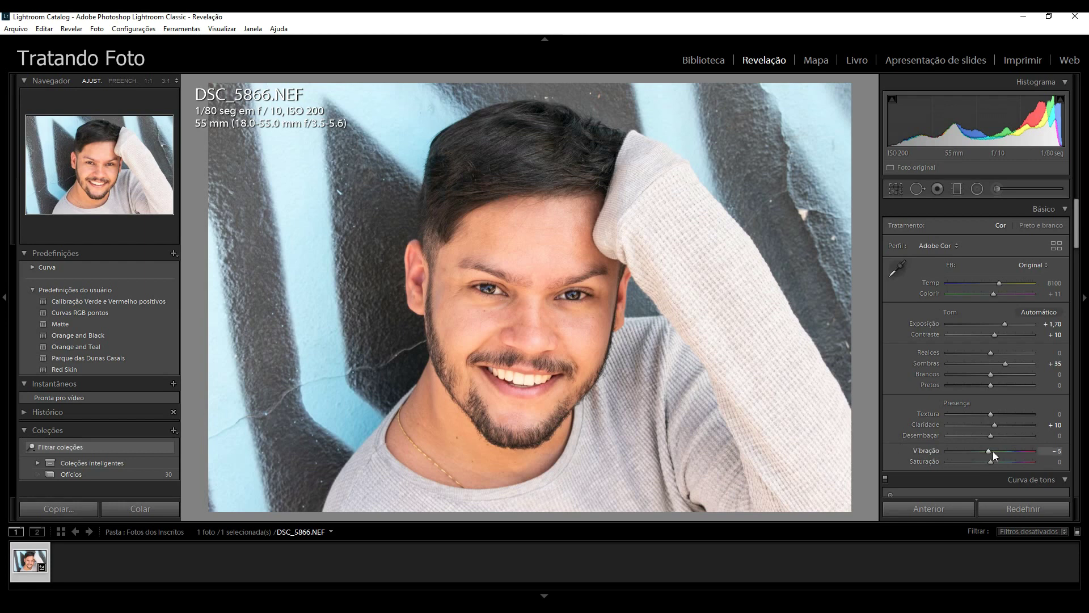
Scroll the right Develop panel down to bring the Tone Curve with its straight RGB curve into view
scroll(992, 451, down, 1)
scroll(993, 451, down, 1)
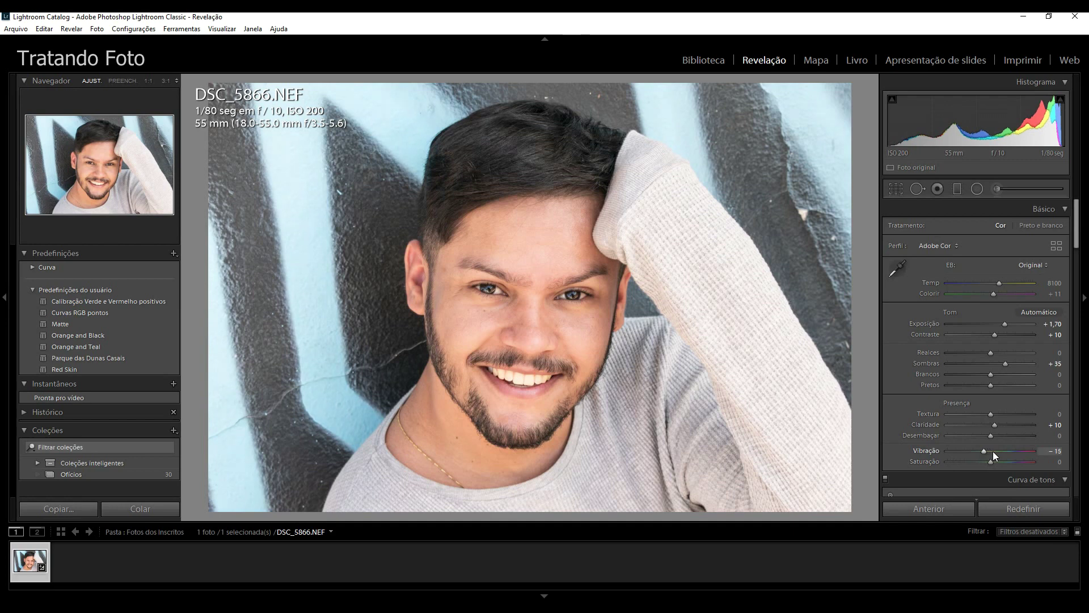
scroll(993, 451, up, 3)
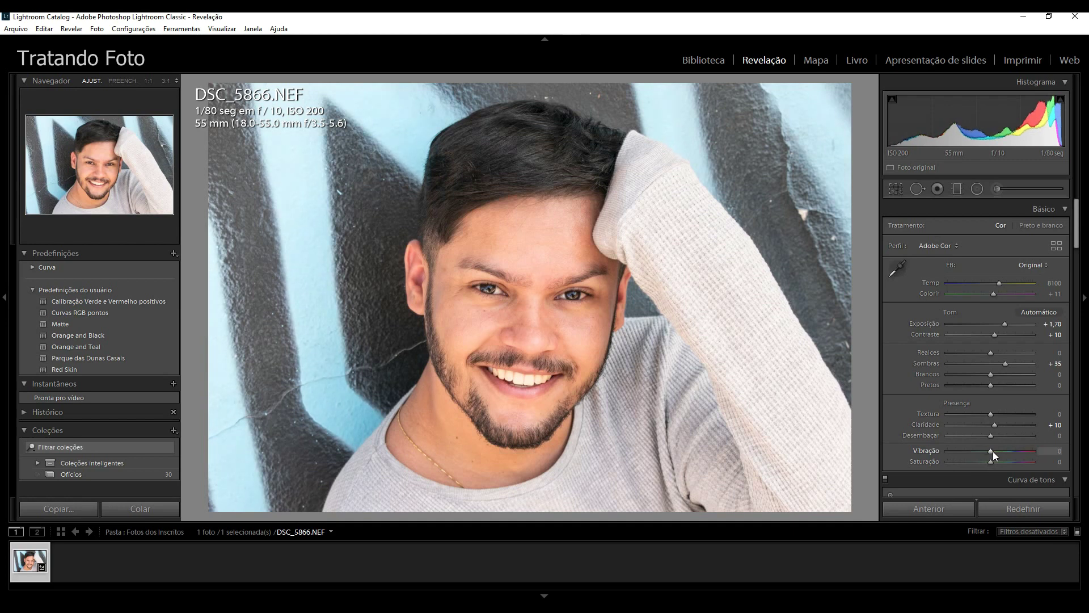
scroll(993, 451, down, 2)
scroll(993, 451, up, 5)
scroll(992, 451, up, 1)
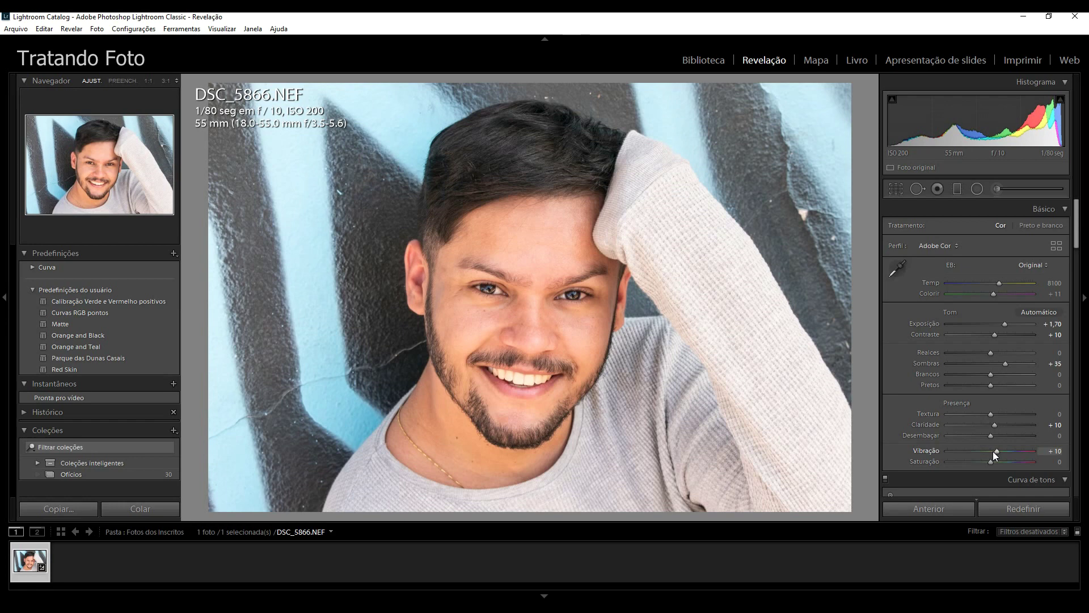
scroll(993, 451, down, 1)
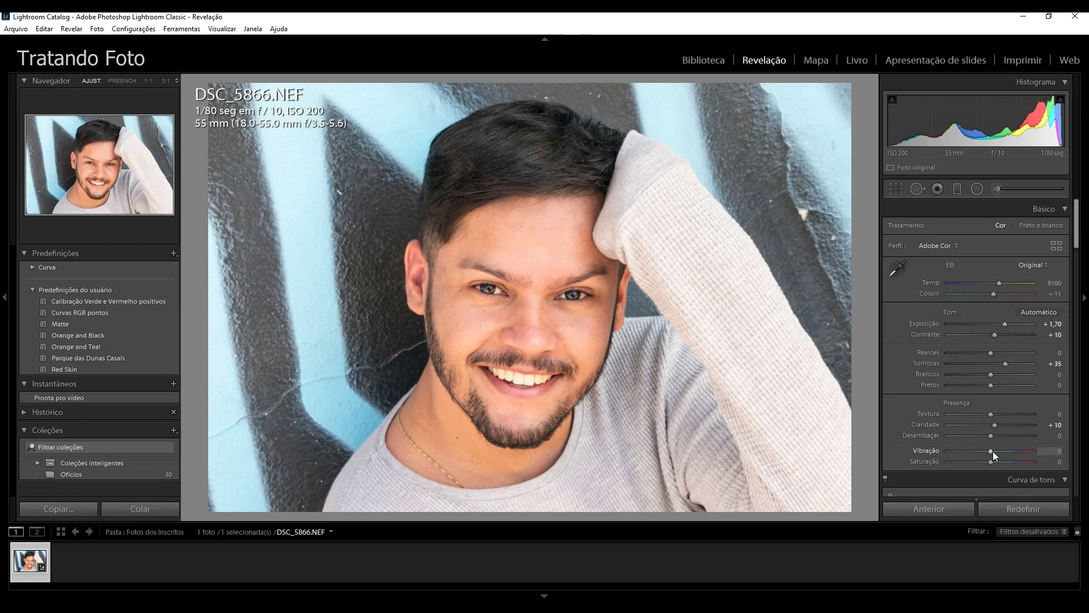
scroll(993, 451, down, 1)
scroll(993, 451, down, 1)
scroll(993, 451, down, 1)
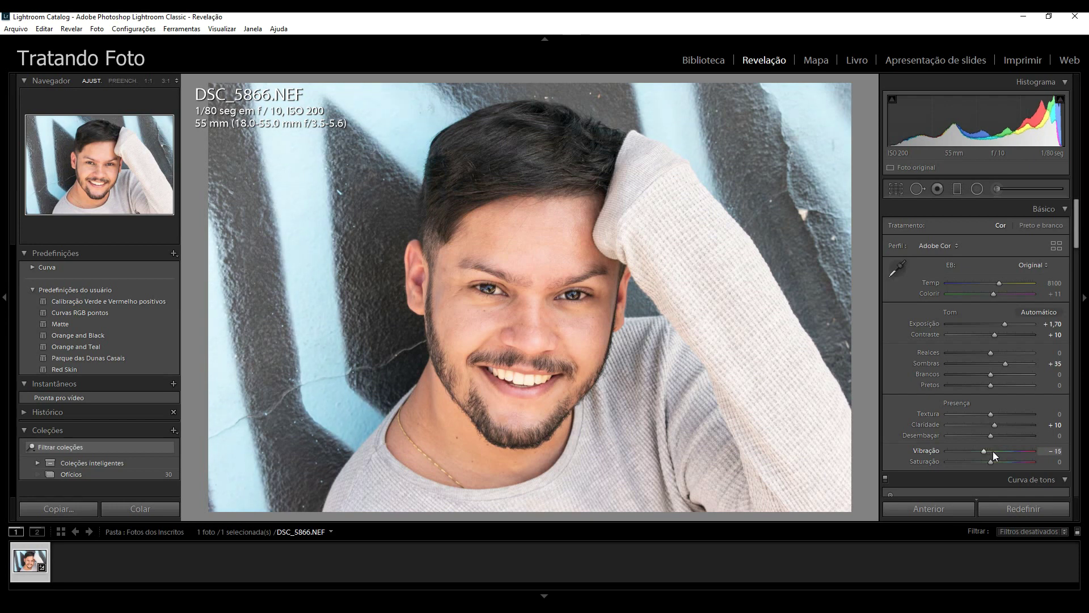
scroll(993, 451, up, 1)
scroll(993, 451, up, 1)
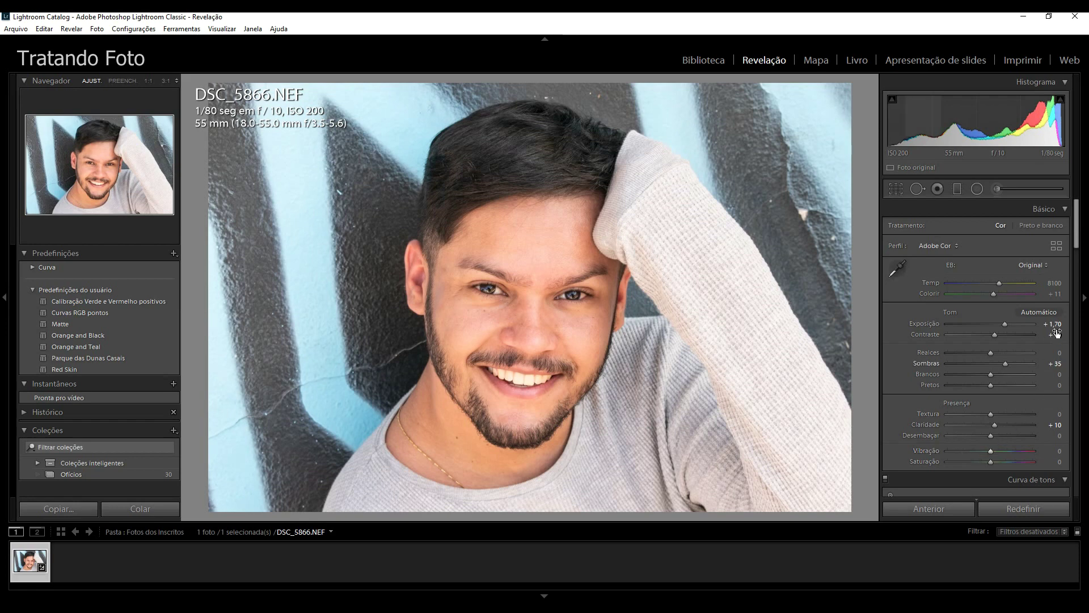
click(1078, 263)
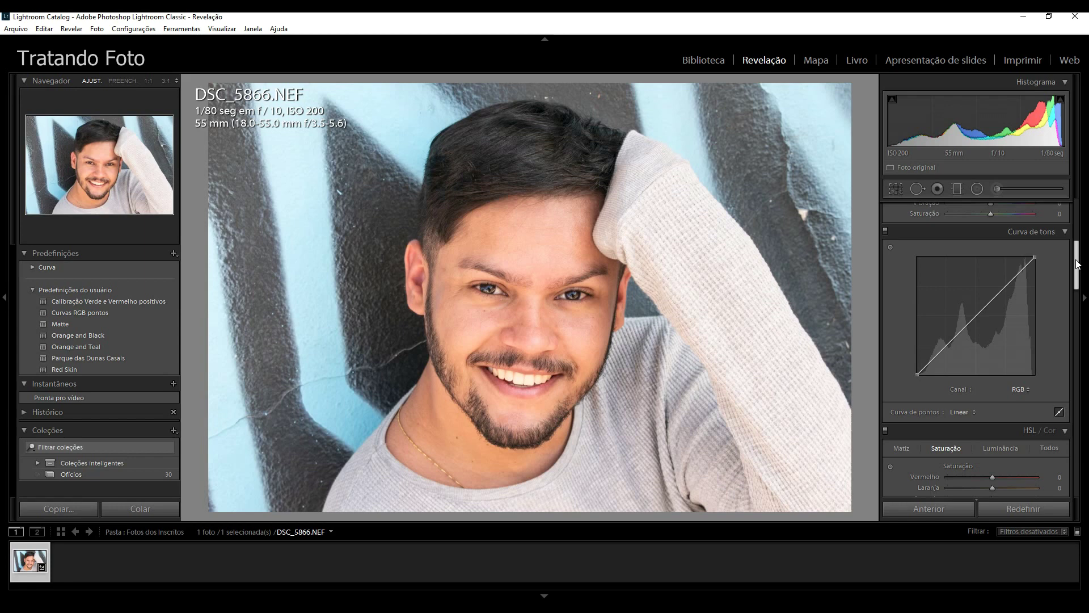
Add two points to the red channel curve, pulling red highlights down, then show the blue channel
click(1023, 390)
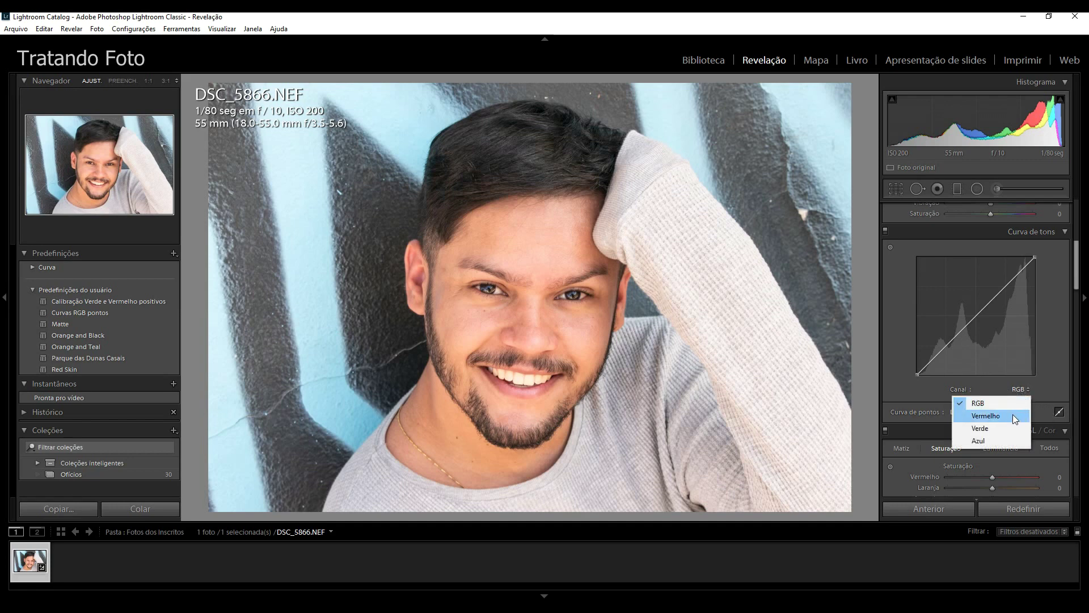
click(1014, 418)
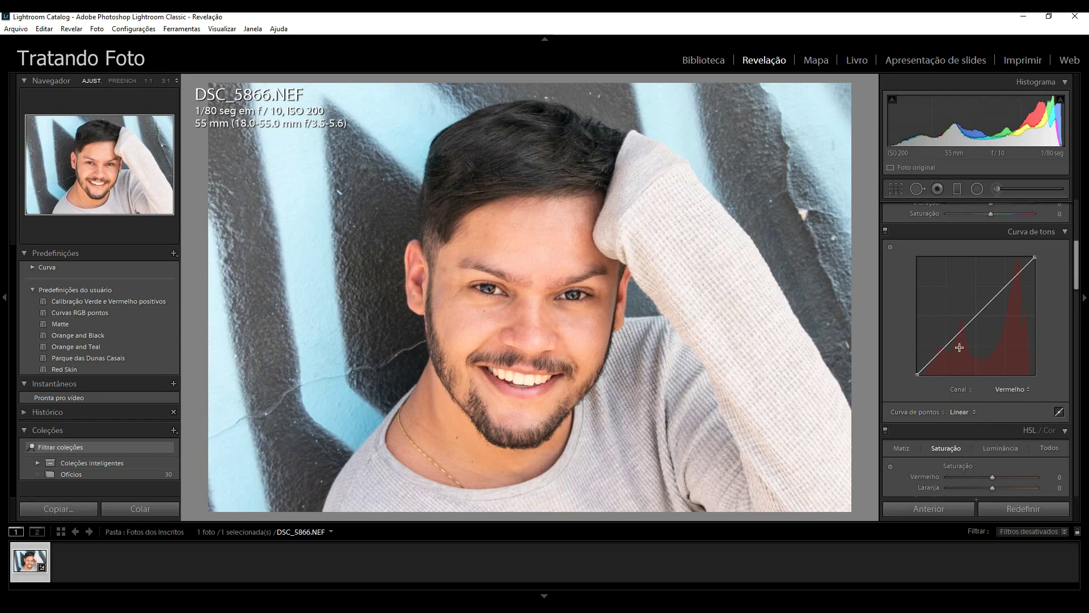
click(891, 249)
click(999, 293)
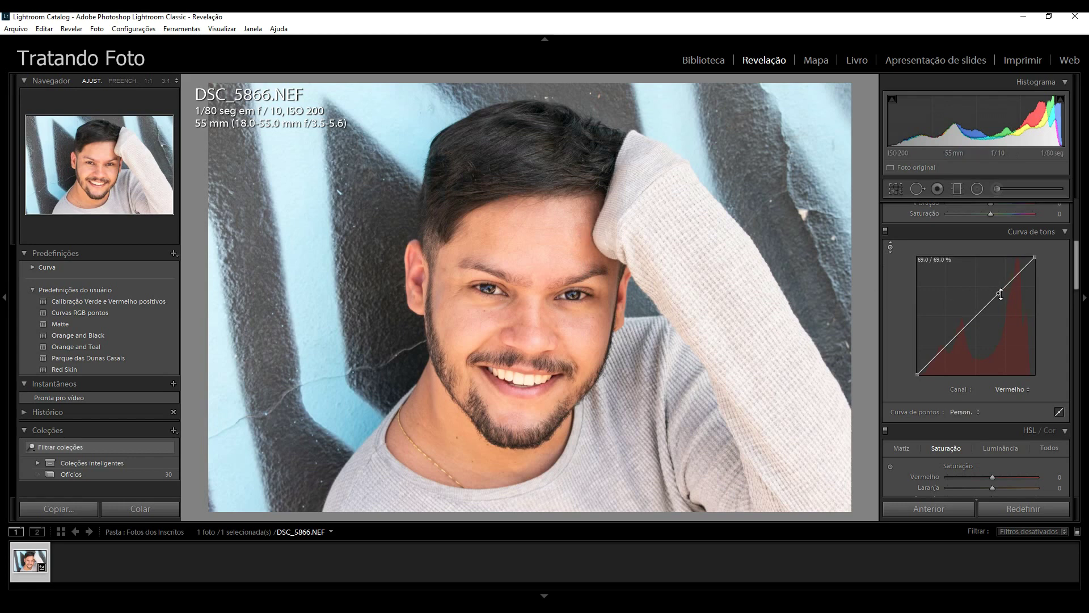
click(962, 330)
drag(999, 291, 1005, 286)
click(1011, 390)
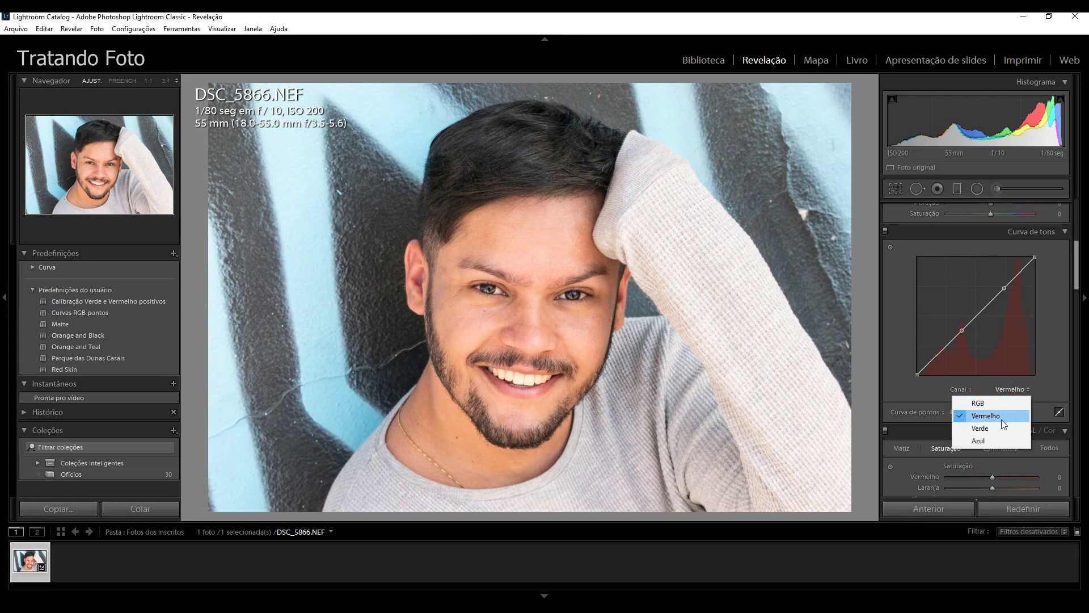
click(998, 439)
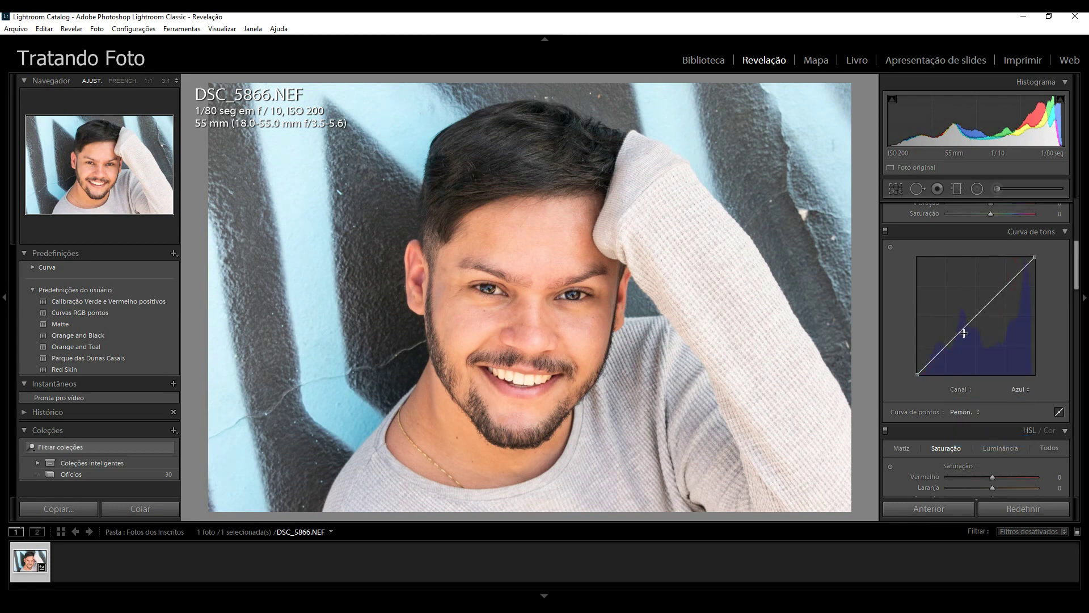
Add points to the blue curve, lowering the upper tones and lifting blue in the shadows
click(949, 342)
click(985, 308)
drag(1011, 282, 986, 308)
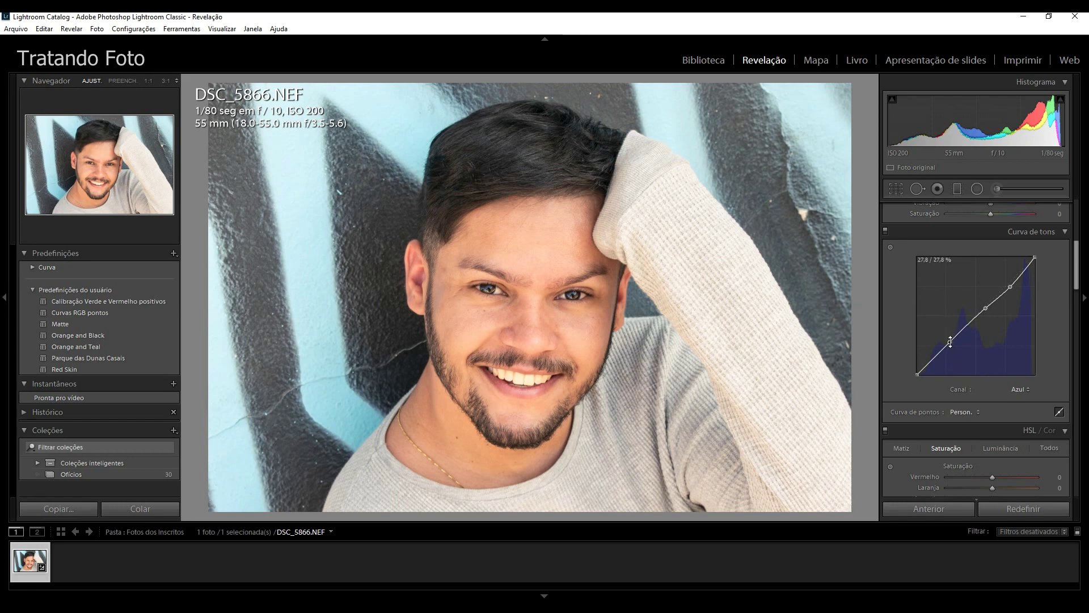
drag(950, 342, 945, 336)
drag(944, 335, 946, 340)
Compare the photo with the tone curve toggled off and on, leaving it switched off
click(886, 231)
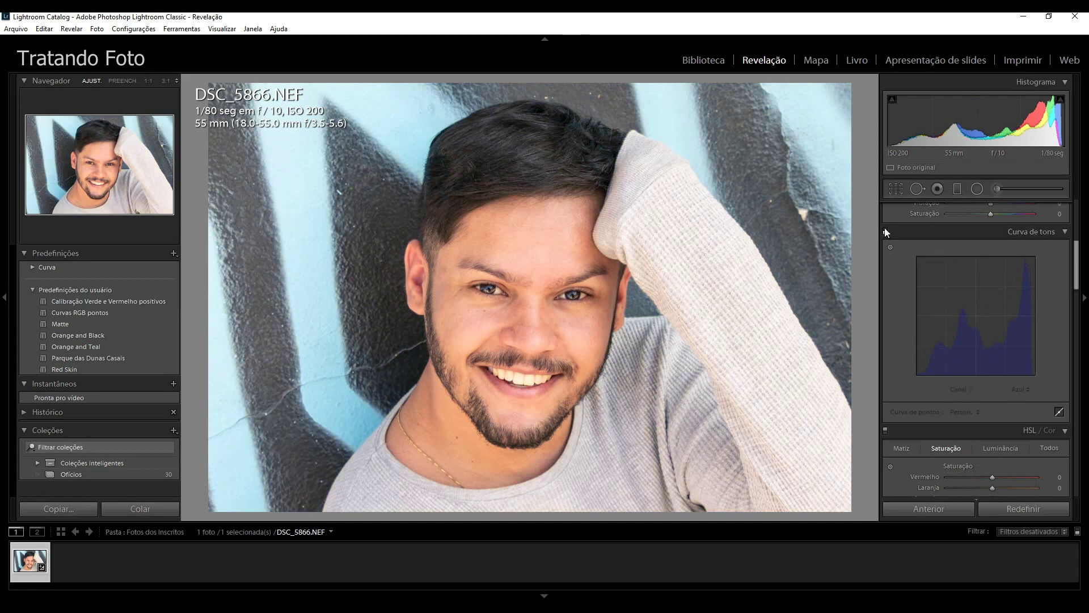
click(885, 230)
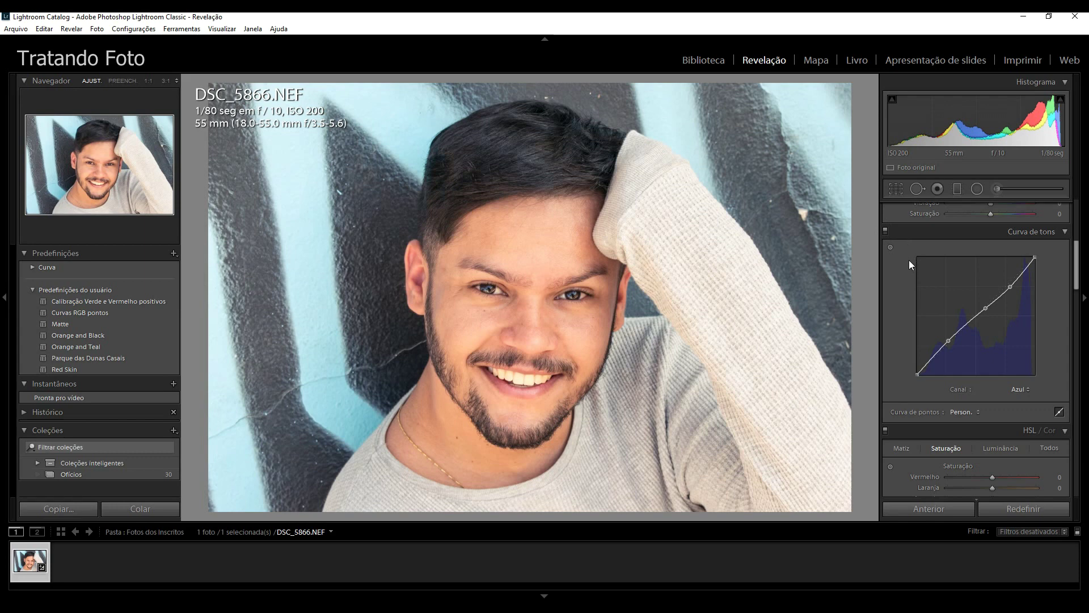
click(886, 231)
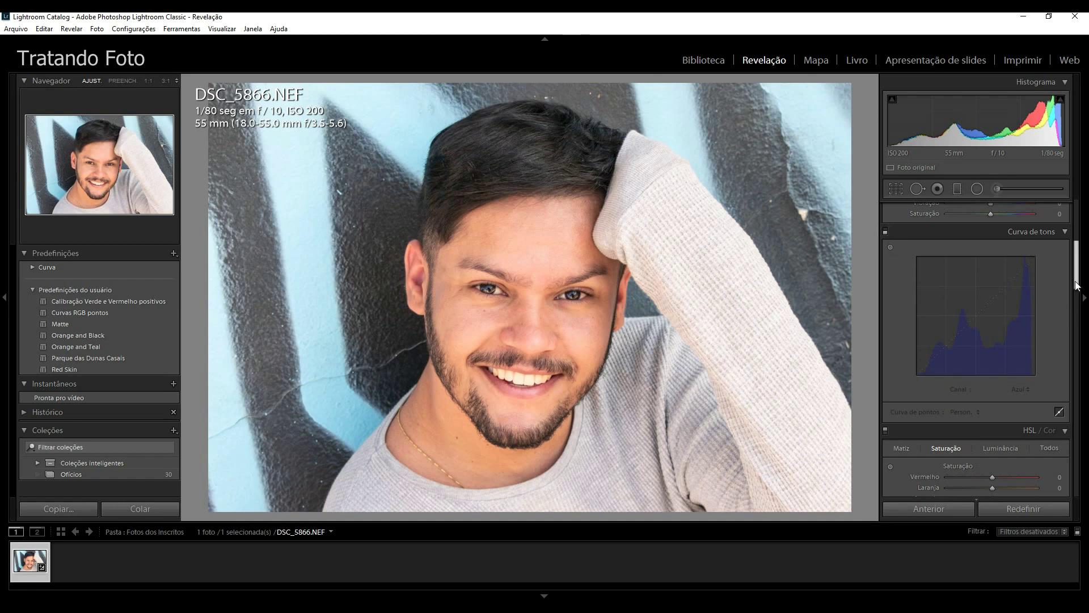
Test the skin's orange hue with the HSL Hue targeted tool, settling slightly negative
scroll(1059, 332, down, 5)
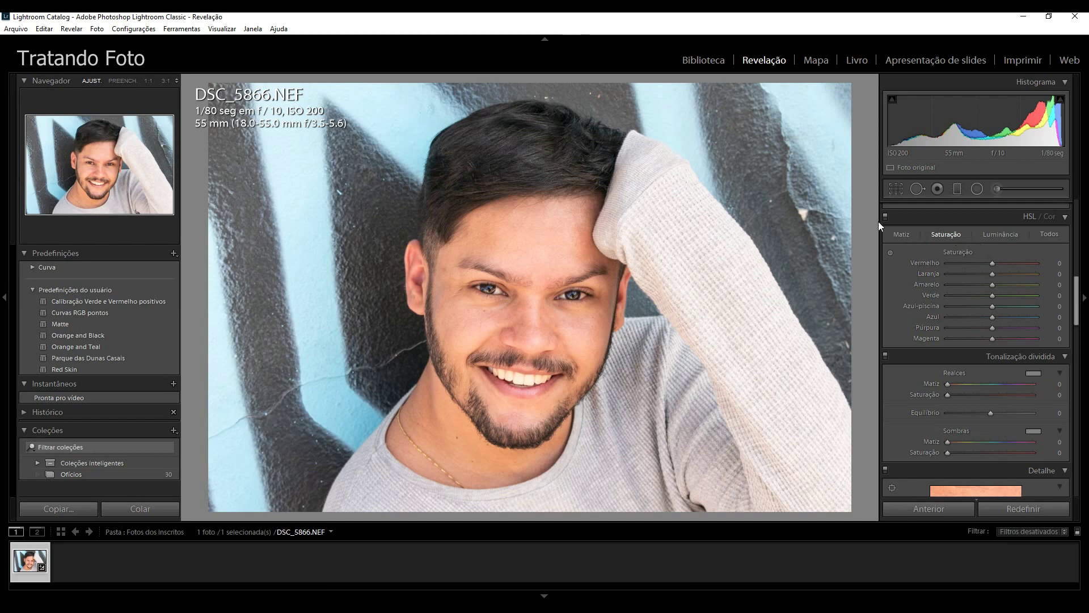
click(897, 233)
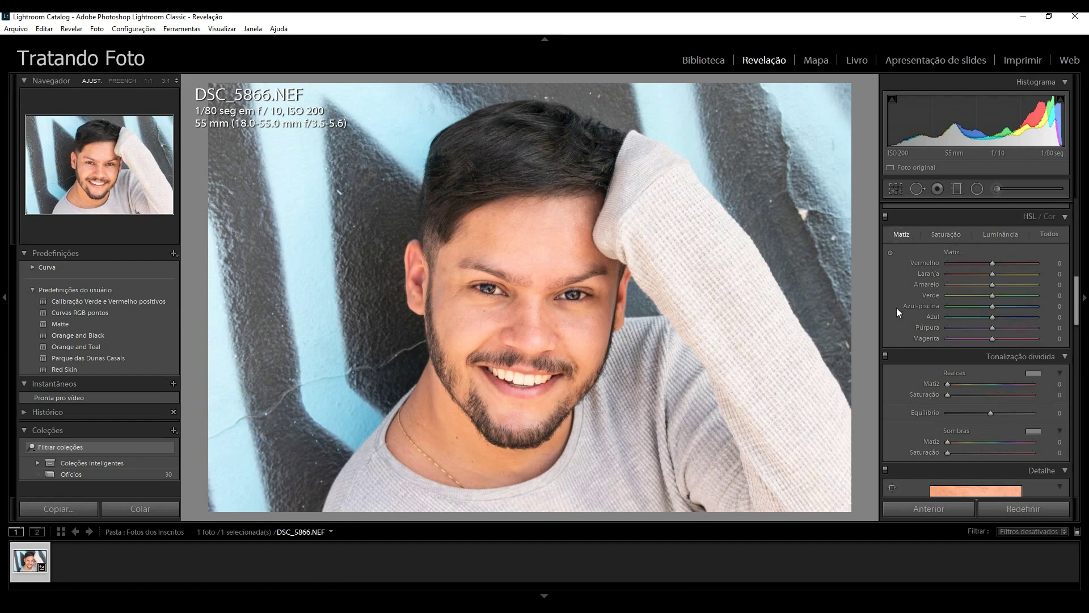
click(891, 252)
mouse_move(504, 239)
mouse_down()
mouse_move(506, 221)
mouse_move(506, 266)
mouse_move(506, 248)
mouse_up()
drag(502, 229, 502, 267)
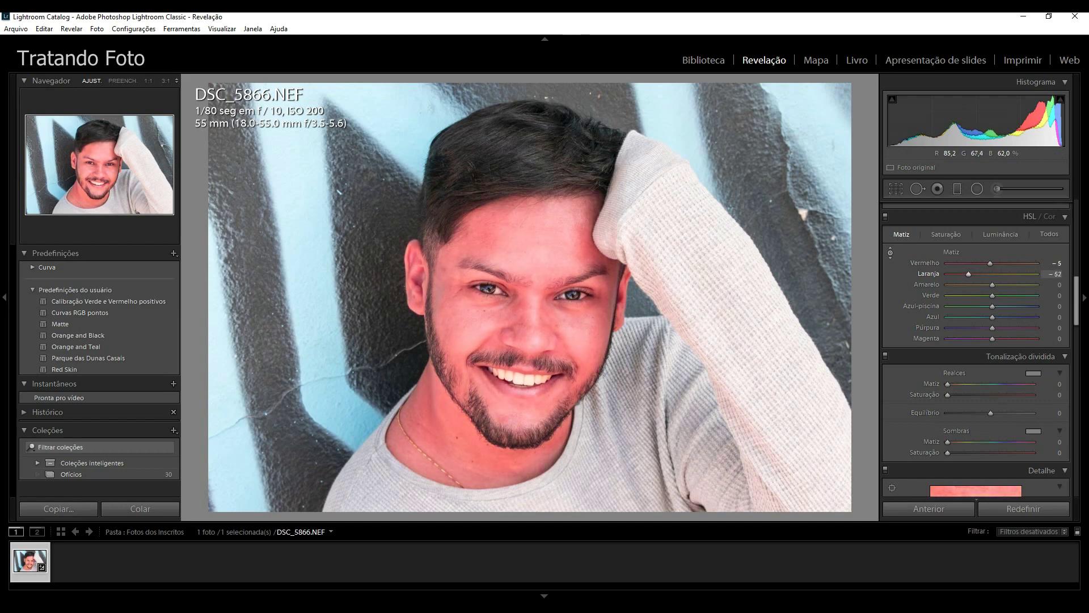
drag(503, 267, 502, 229)
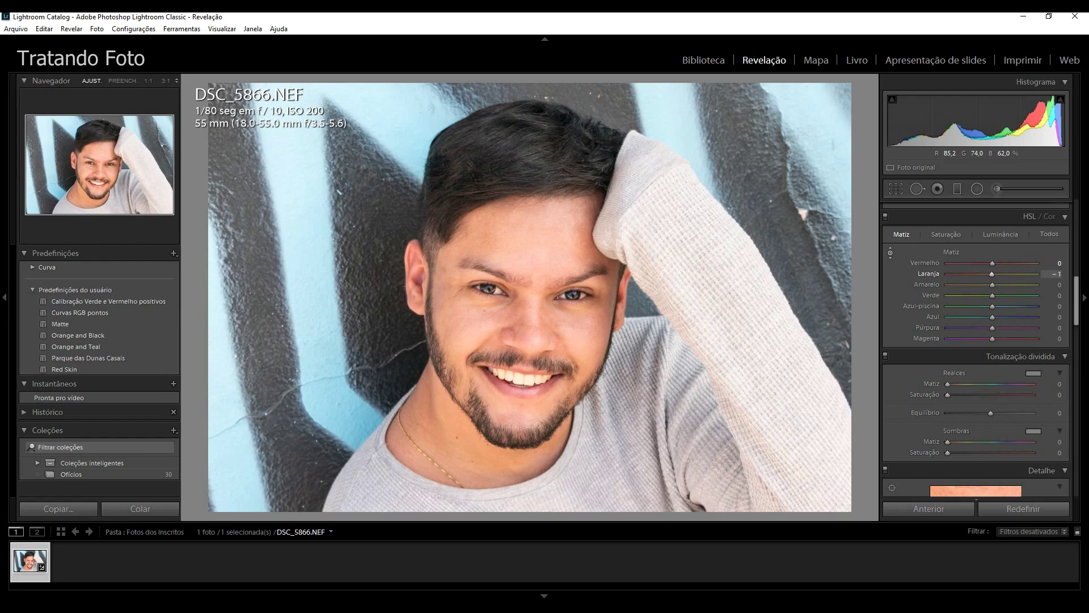
drag(502, 229, 502, 235)
Lower orange saturation to about −17 on the face, testing luminance but leaving it at 0
click(951, 232)
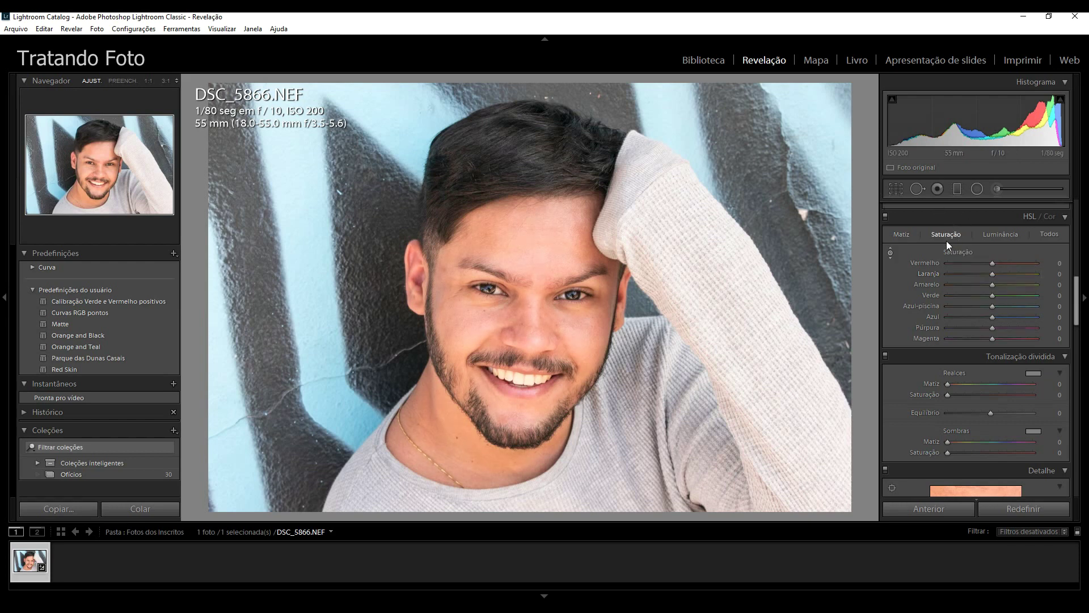
click(890, 252)
drag(511, 237, 511, 307)
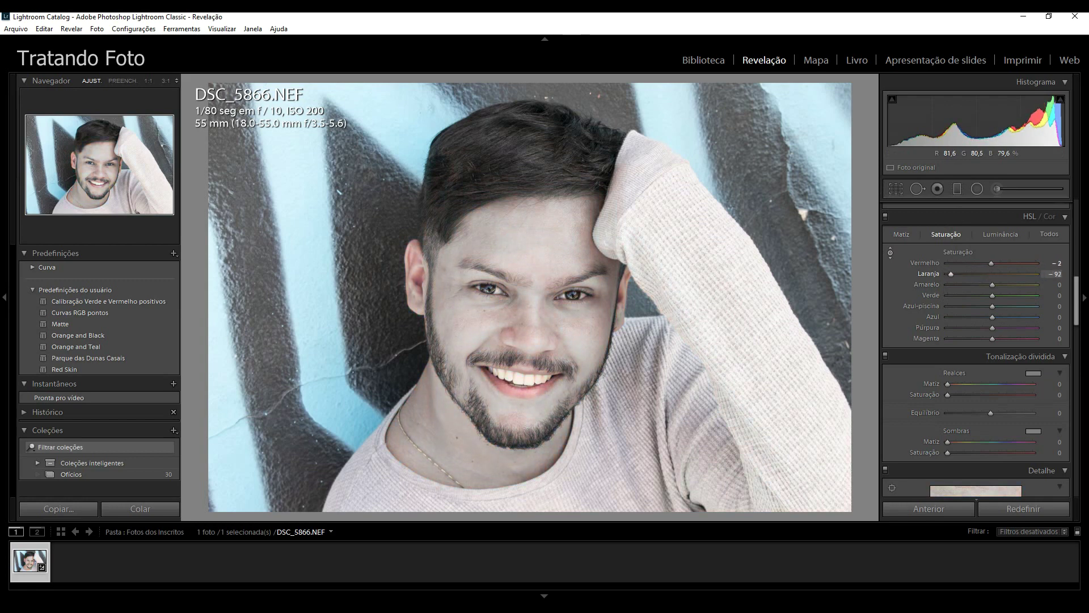
drag(512, 301, 512, 261)
mouse_move(511, 261)
mouse_down()
mouse_move(511, 245)
mouse_move(512, 255)
mouse_up()
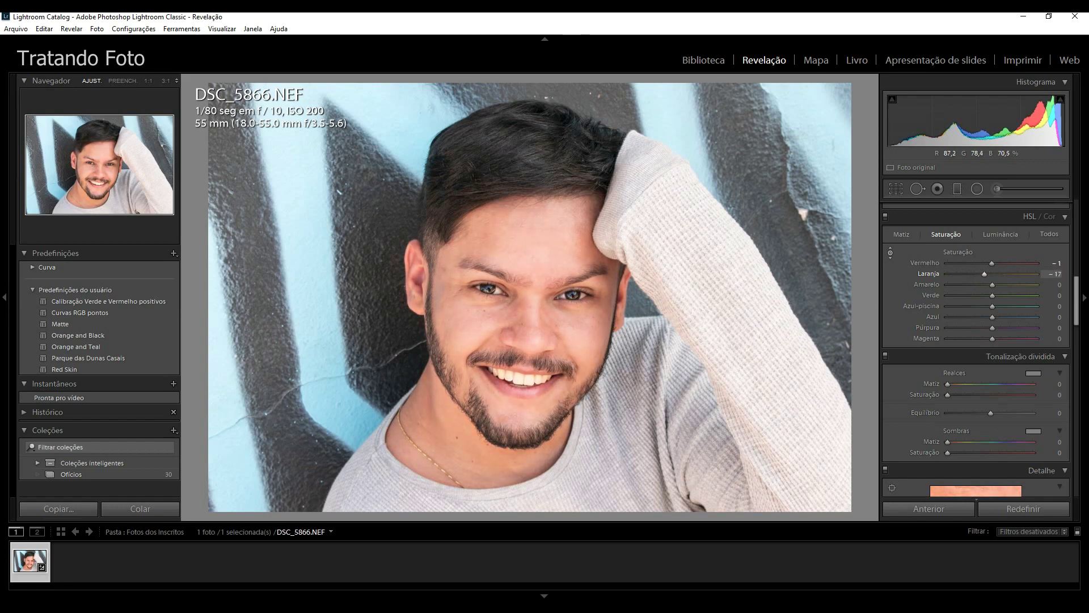
click(996, 234)
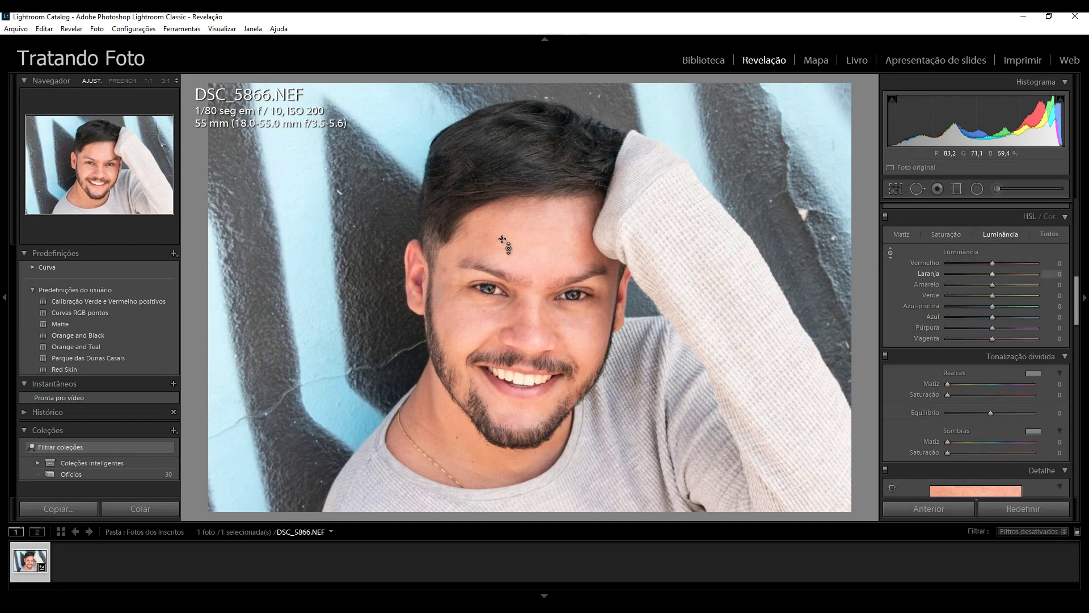
mouse_move(502, 239)
mouse_down()
mouse_move(502, 256)
mouse_move(502, 239)
mouse_up()
Switch off HSL, set split-toning highlight saturation to 15 then disable it, and reveal Calibration
click(884, 216)
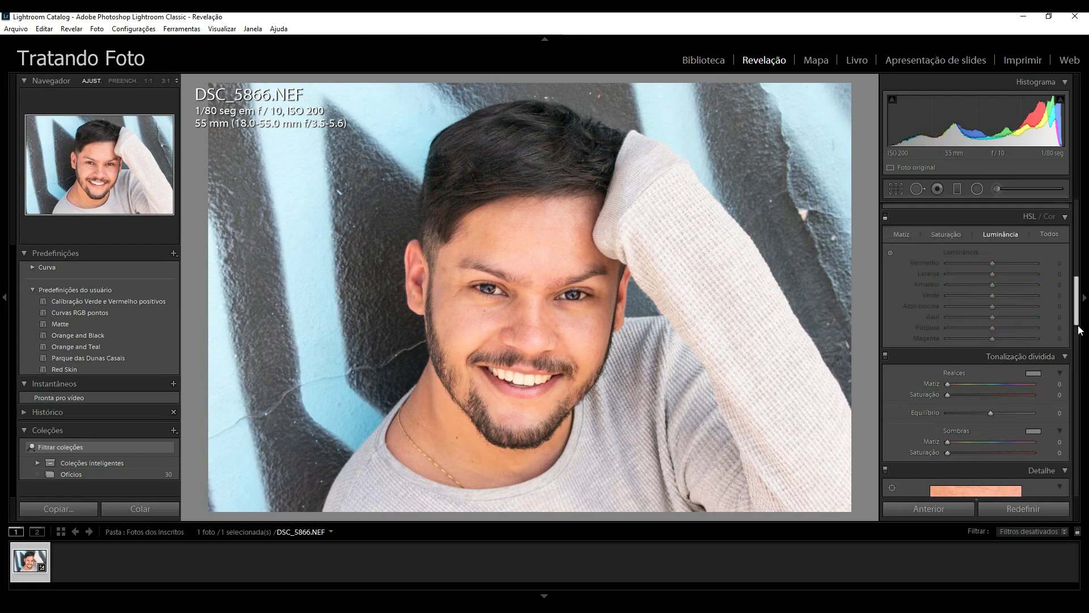
drag(1077, 308, 1077, 323)
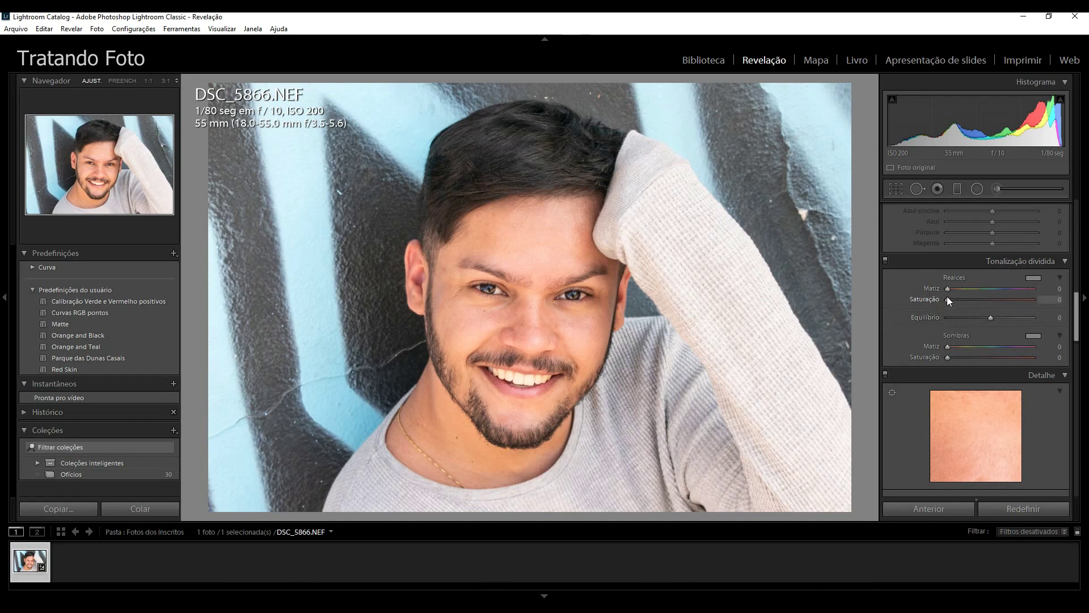
mouse_move(947, 298)
mouse_down()
mouse_move(975, 299)
mouse_move(959, 303)
mouse_move(961, 285)
mouse_move(948, 289)
mouse_move(1033, 293)
mouse_move(940, 290)
mouse_up()
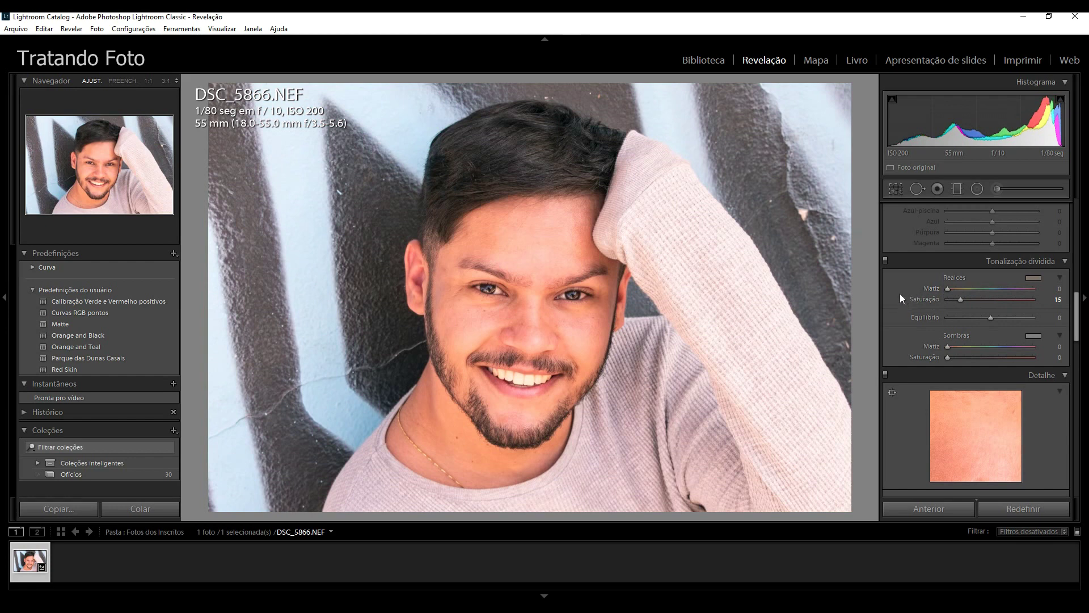
click(885, 261)
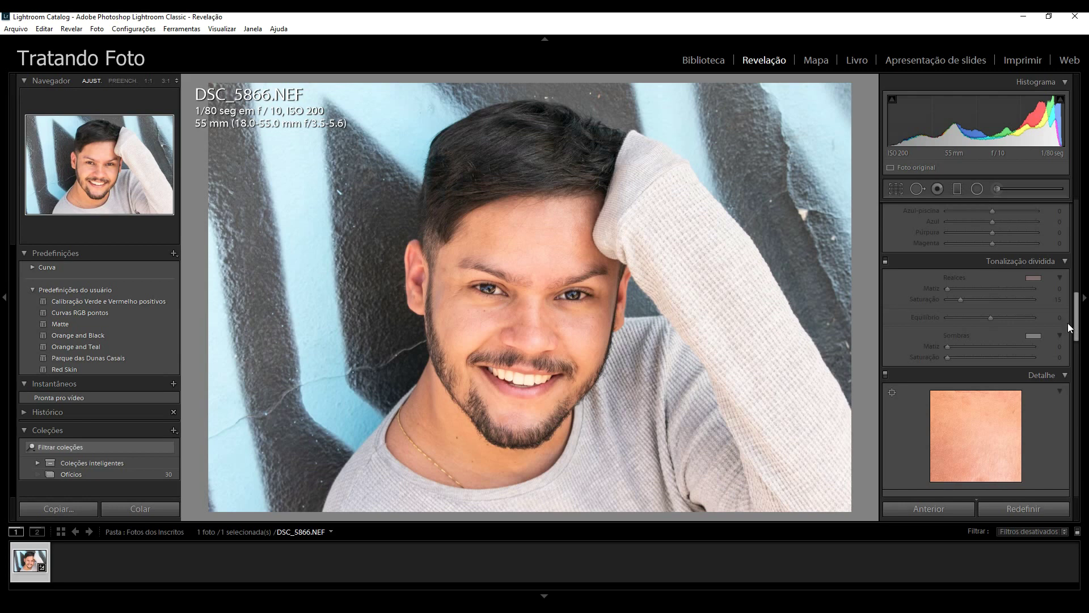
drag(1075, 323, 1076, 471)
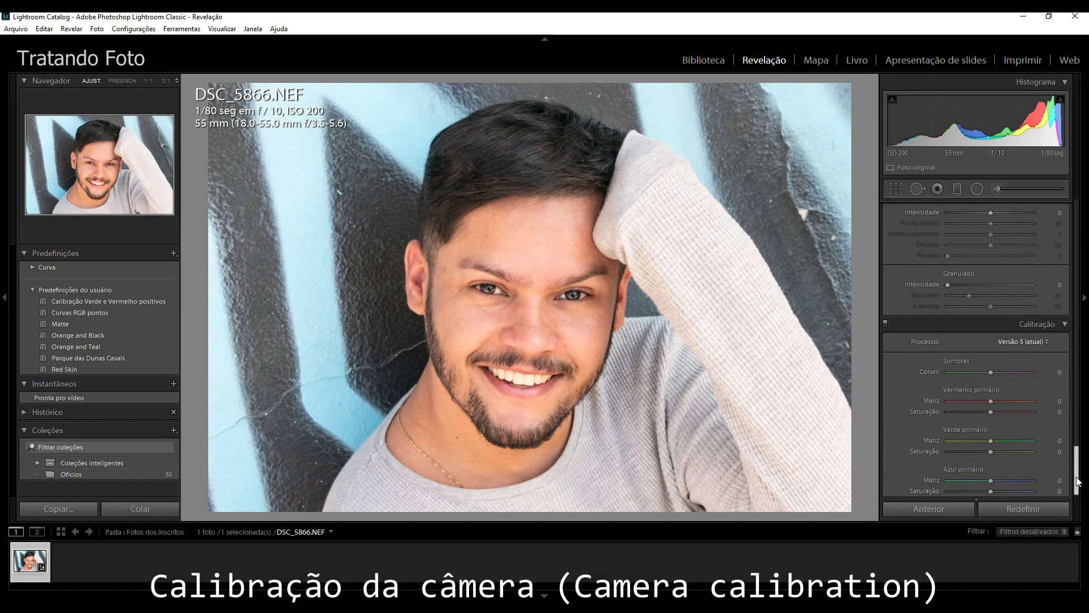
In Calibration, test the red primary hue and return it to 0, then set green primary hue to +7
scroll(1078, 481, down, 1)
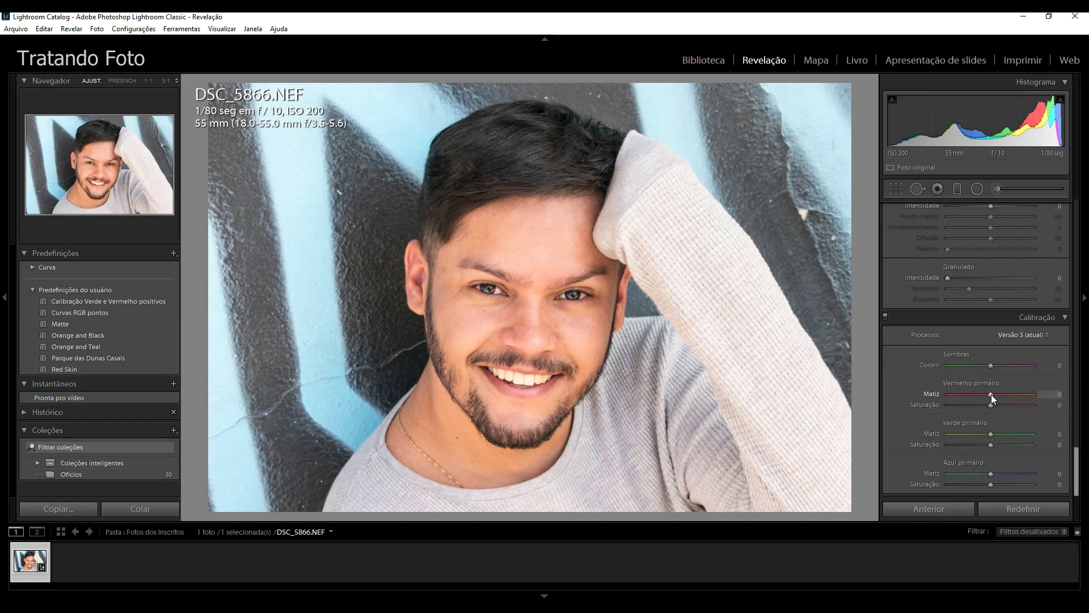
mouse_move(991, 394)
mouse_down()
mouse_move(972, 394)
mouse_move(1023, 393)
mouse_up()
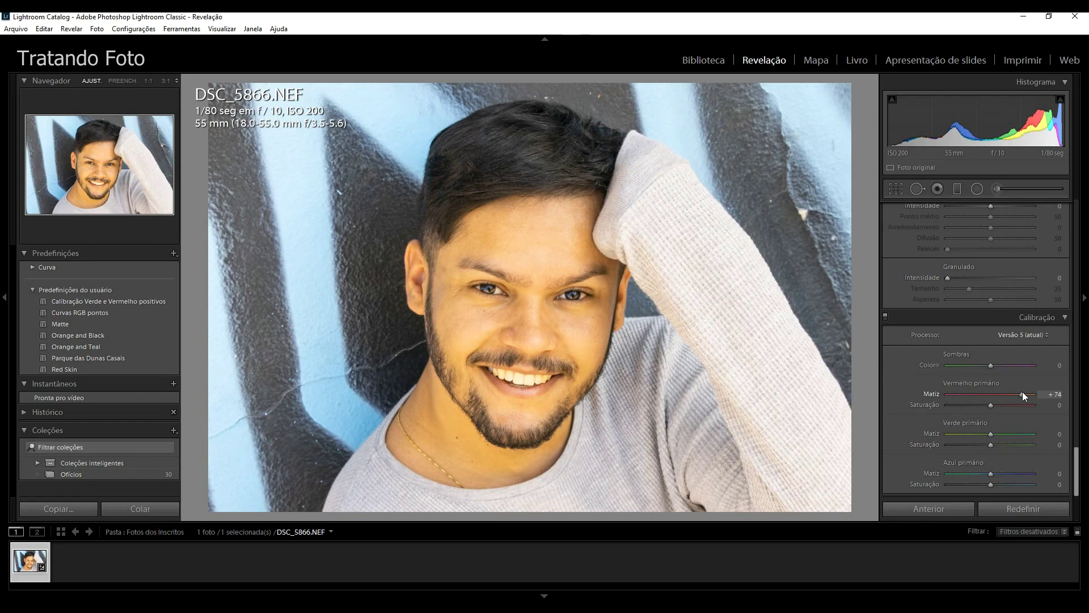
drag(1020, 394, 990, 393)
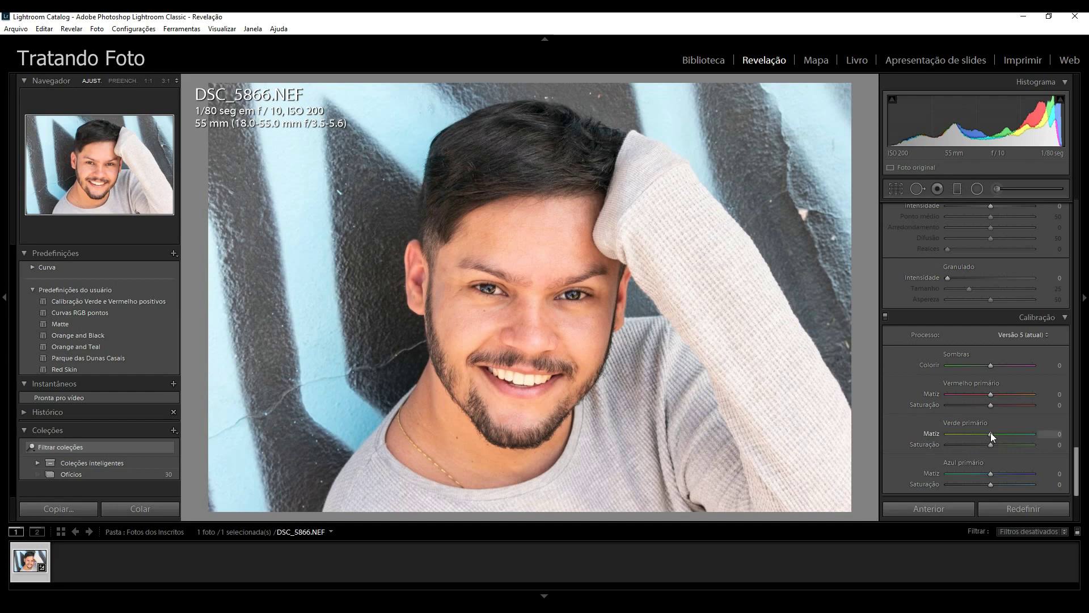
mouse_move(991, 433)
mouse_down()
mouse_move(1023, 433)
mouse_move(941, 440)
mouse_move(995, 437)
mouse_up()
drag(994, 436, 992, 436)
Set the blue primary hue to -28, keeping blue primary saturation at -71
mouse_move(992, 474)
mouse_down()
mouse_move(931, 475)
mouse_move(983, 472)
mouse_move(944, 482)
mouse_move(964, 487)
mouse_up()
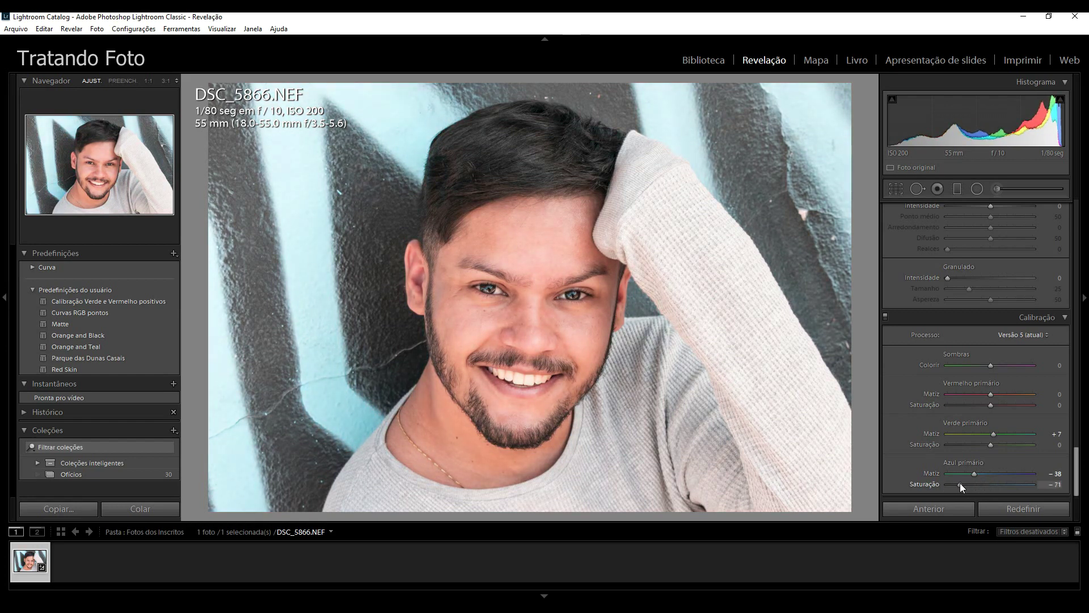
mouse_move(975, 474)
mouse_down()
mouse_move(985, 474)
mouse_move(976, 465)
mouse_up()
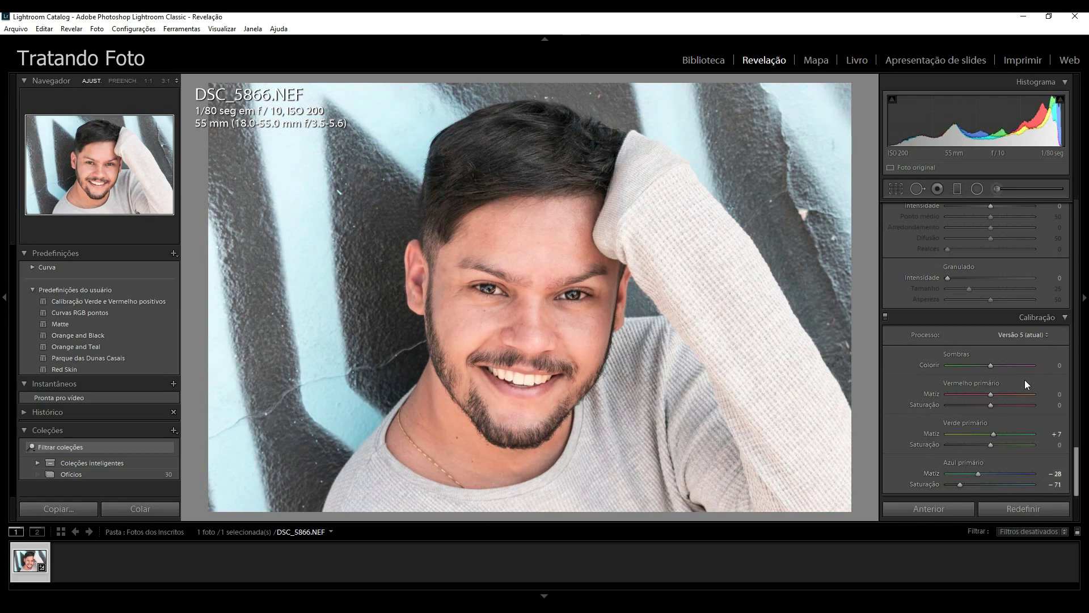